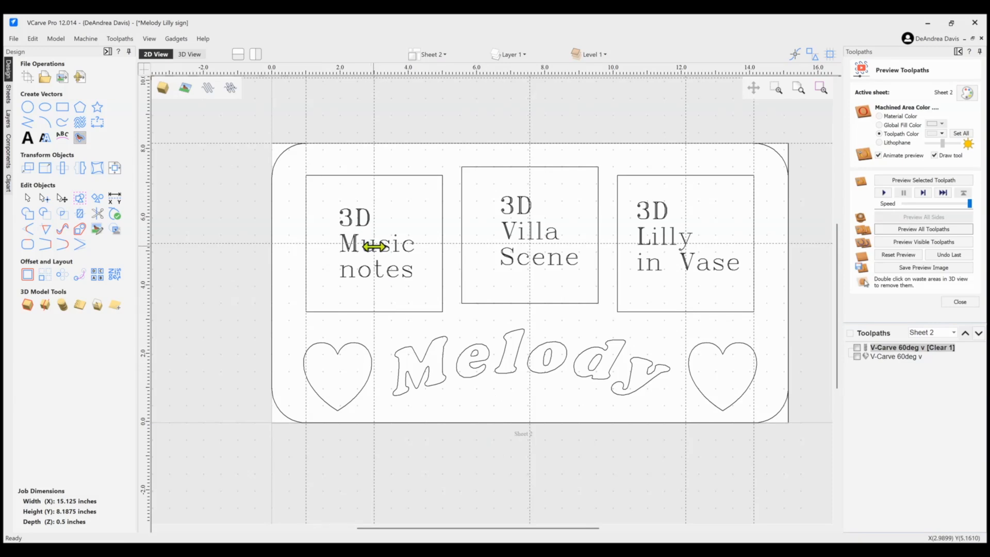
- Preview all toolpaths of the Melody sign and inspect the simulated carving in the 3D view
{"action": "left_click", "coordinate": [858, 348]}
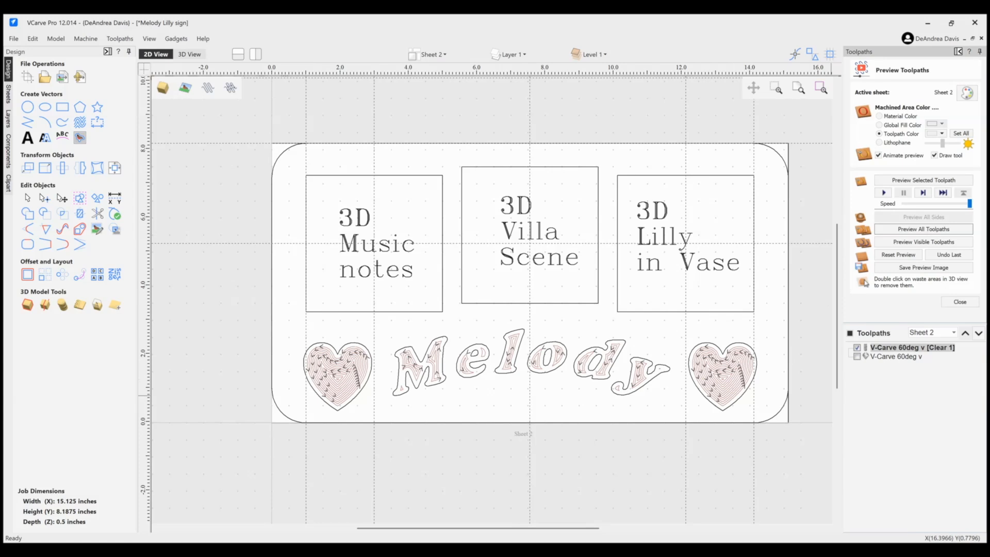
{"action": "left_click", "coordinate": [926, 231]}
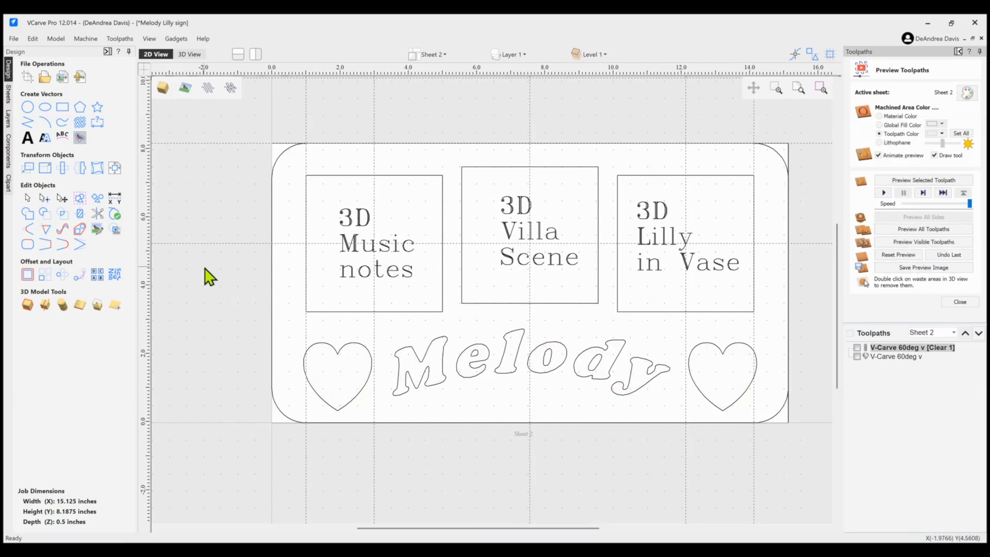
{"action": "left_click", "coordinate": [191, 54]}
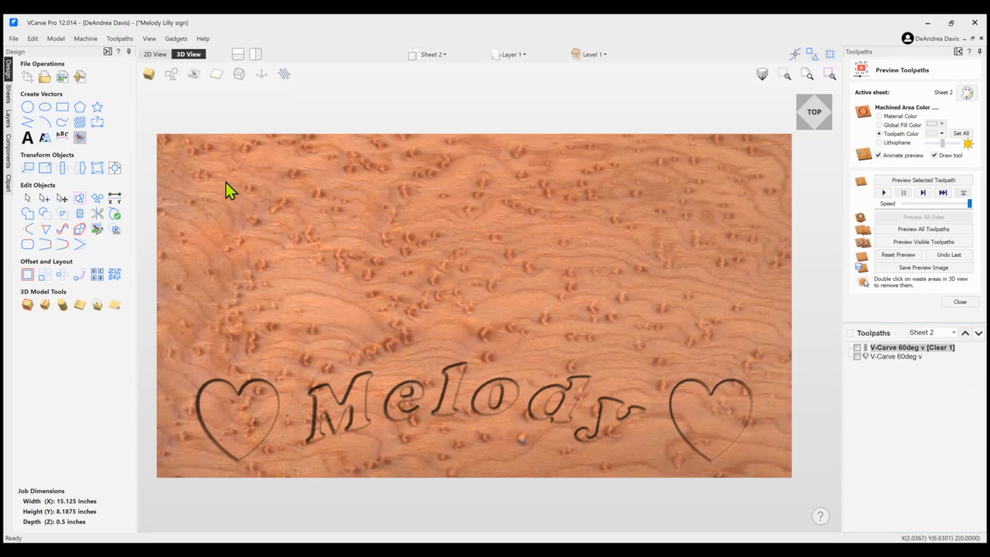
{"action": "left_click", "coordinate": [152, 54]}
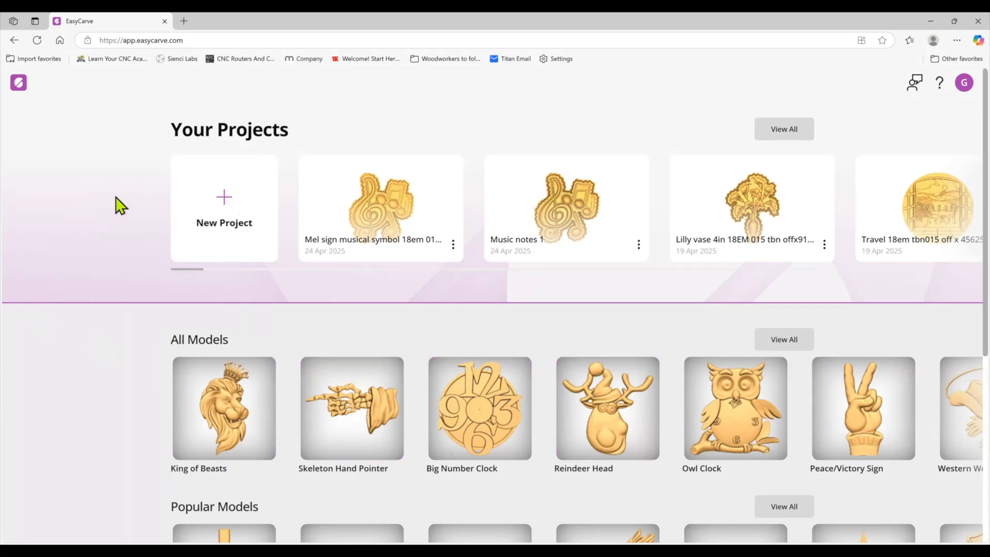
- Start a new project in EasyCarve and search the model library for "car"
{"action": "left_click", "coordinate": [227, 205]}
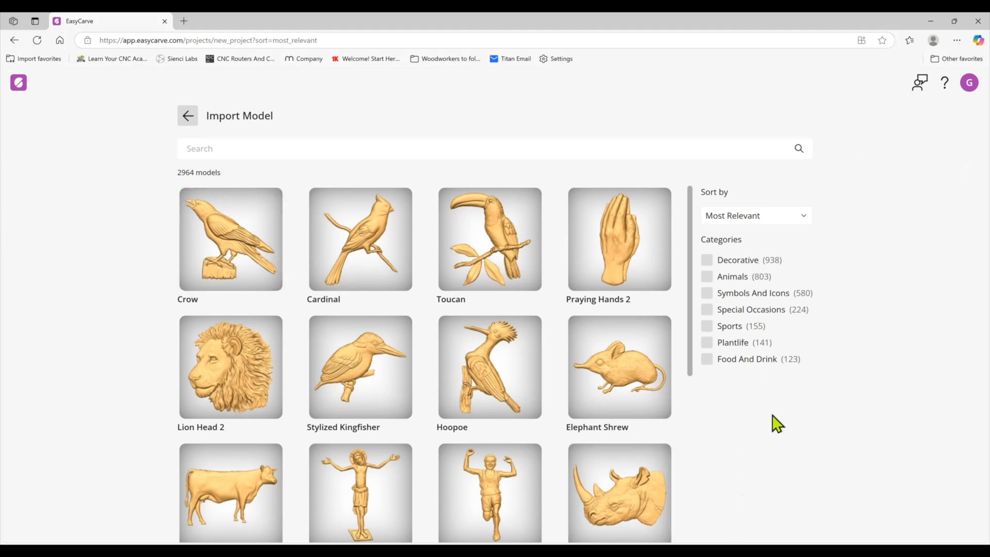
{"action": "left_click", "coordinate": [251, 148]}
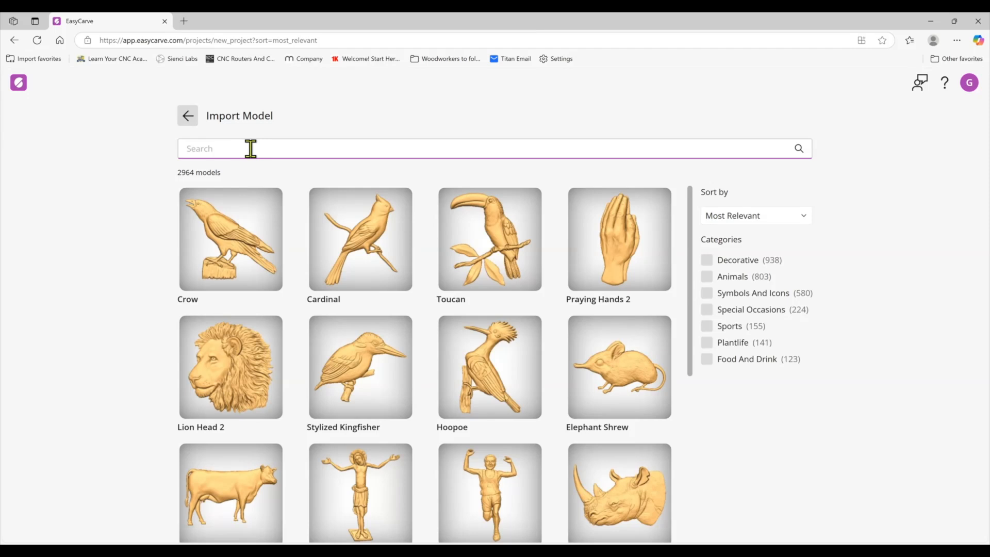
{"action": "type", "text": "car"}
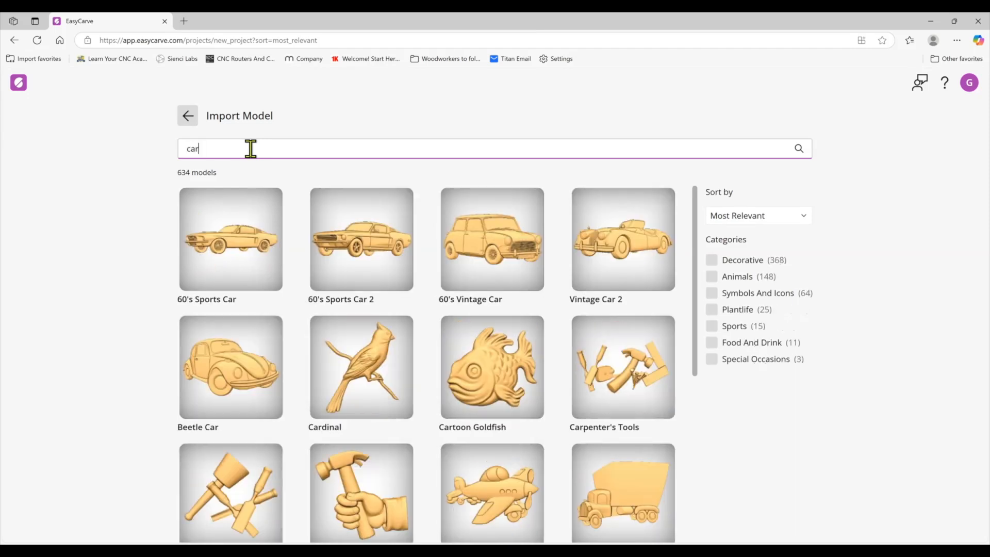
- View the project styles offered for the 60's Sports Car model and return to the project overview without creating a project
{"action": "left_click", "coordinate": [246, 233]}
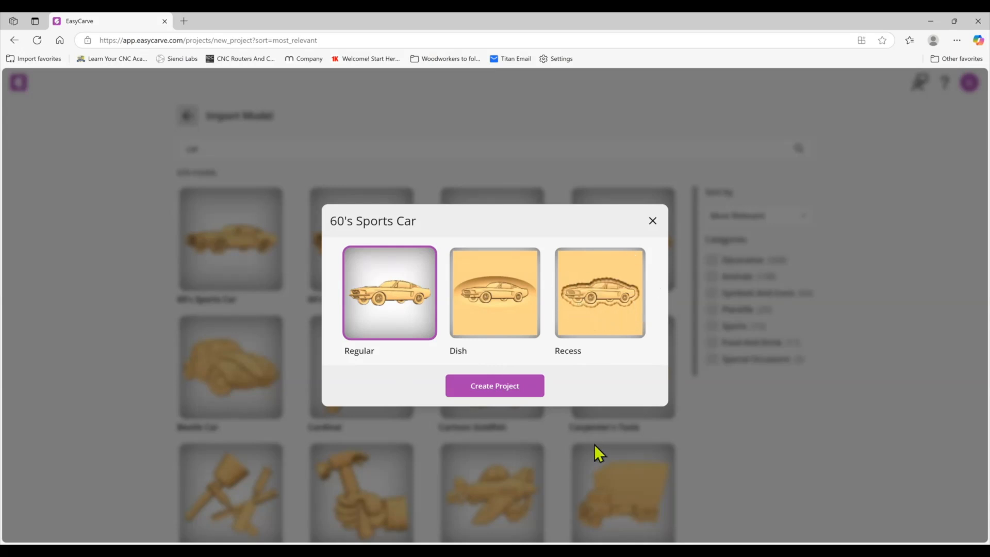
{"action": "left_click", "coordinate": [514, 392]}
{"action": "left_click", "coordinate": [651, 221]}
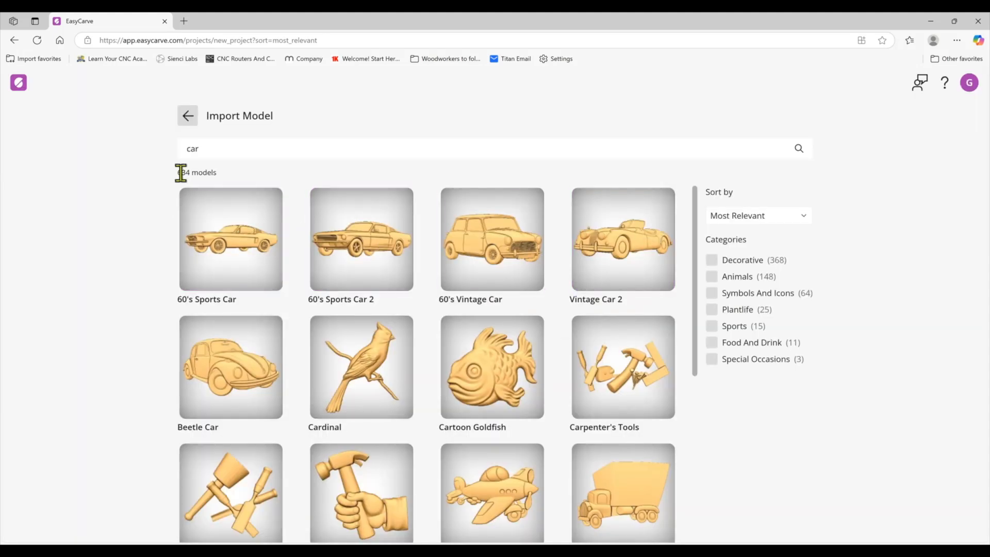
{"action": "left_click", "coordinate": [187, 117]}
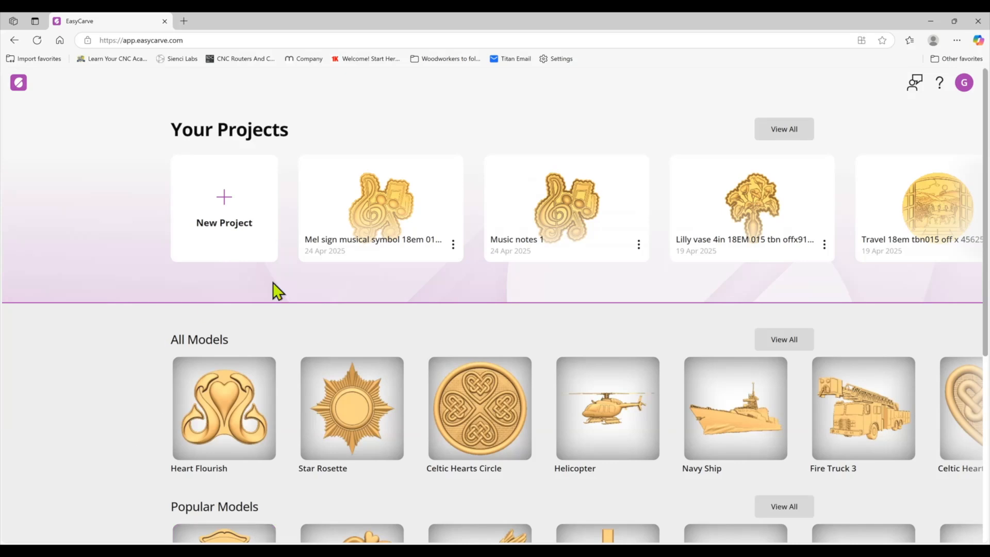
- Open the "Mel sign musical symbol 18em 015 tbn" project and review the material options in its setup
{"action": "left_click", "coordinate": [383, 208]}
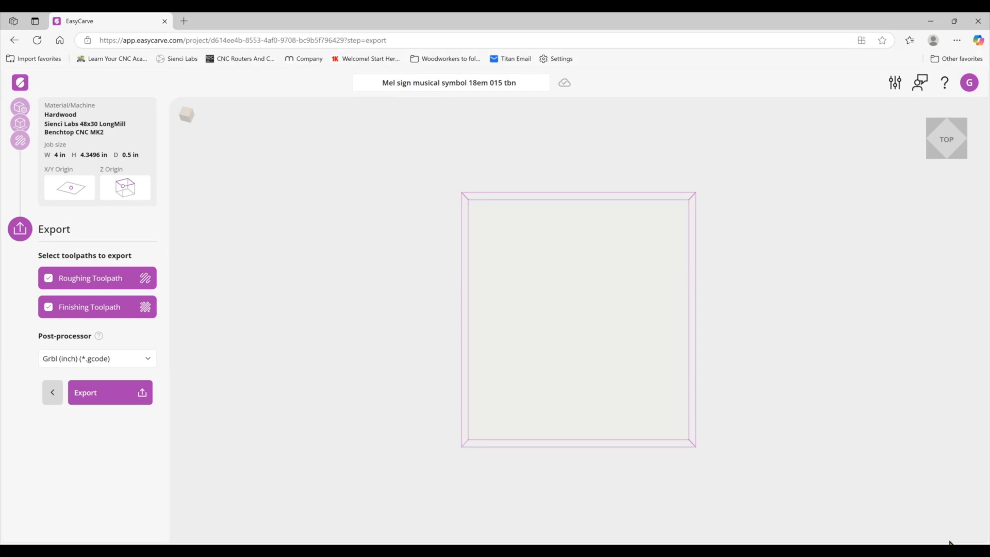
{"action": "left_click", "coordinate": [19, 109]}
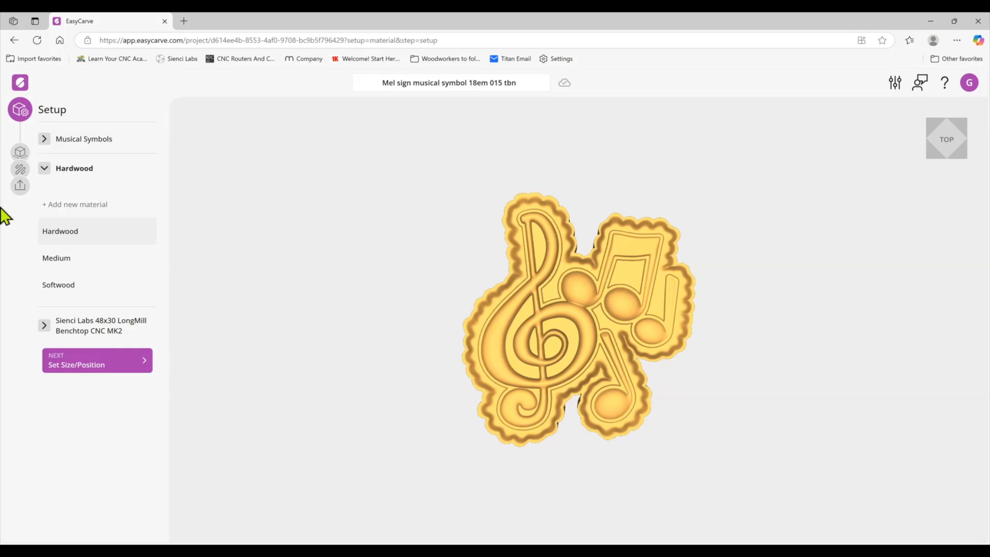
{"action": "left_click", "coordinate": [45, 170]}
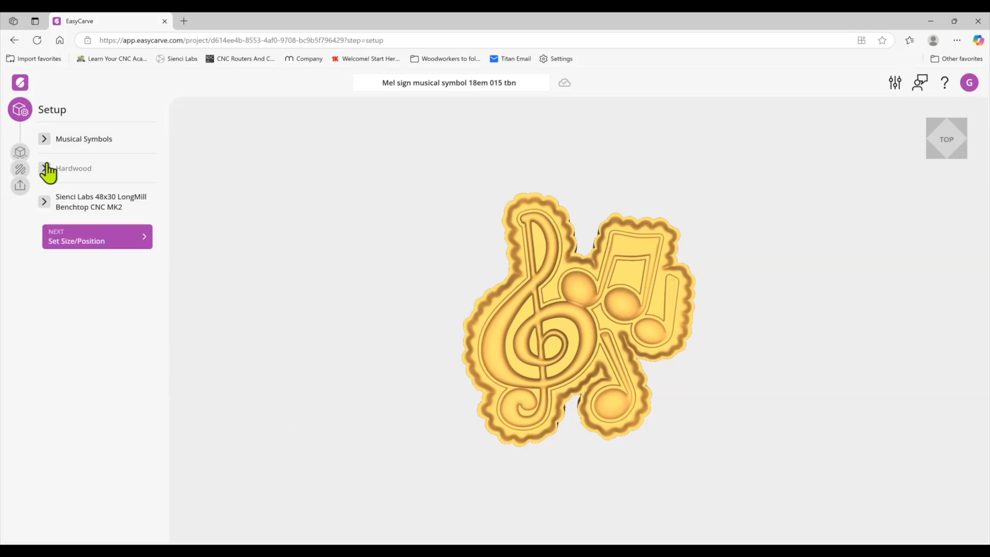
{"action": "left_click", "coordinate": [46, 169]}
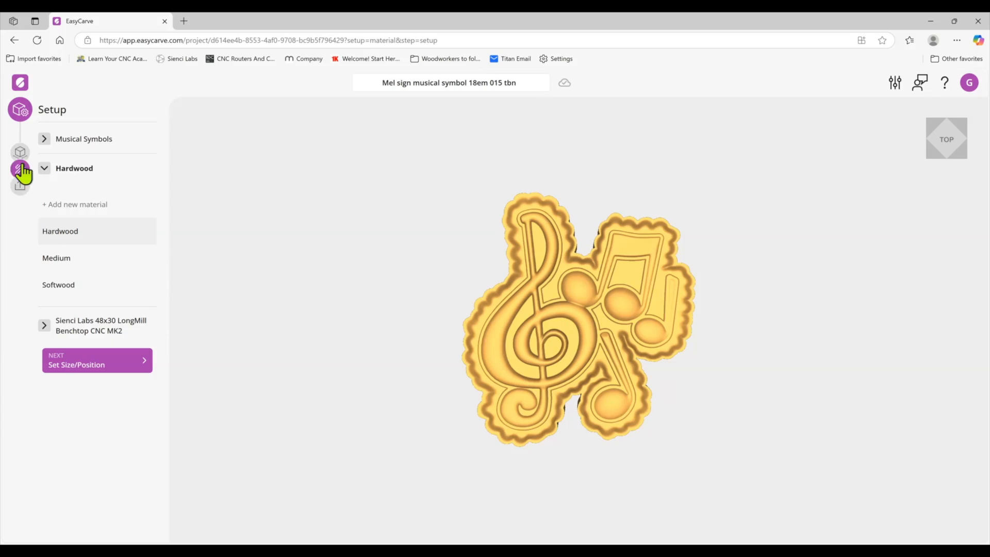
{"action": "left_click", "coordinate": [44, 169]}
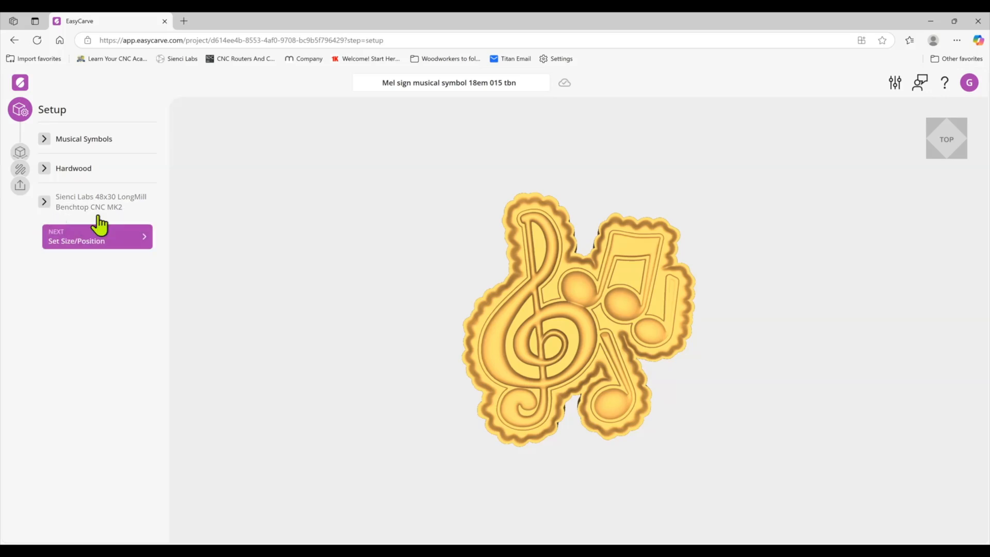
- Proceed to the sizing and position stage and examine the model's size settings
{"action": "left_click", "coordinate": [79, 240]}
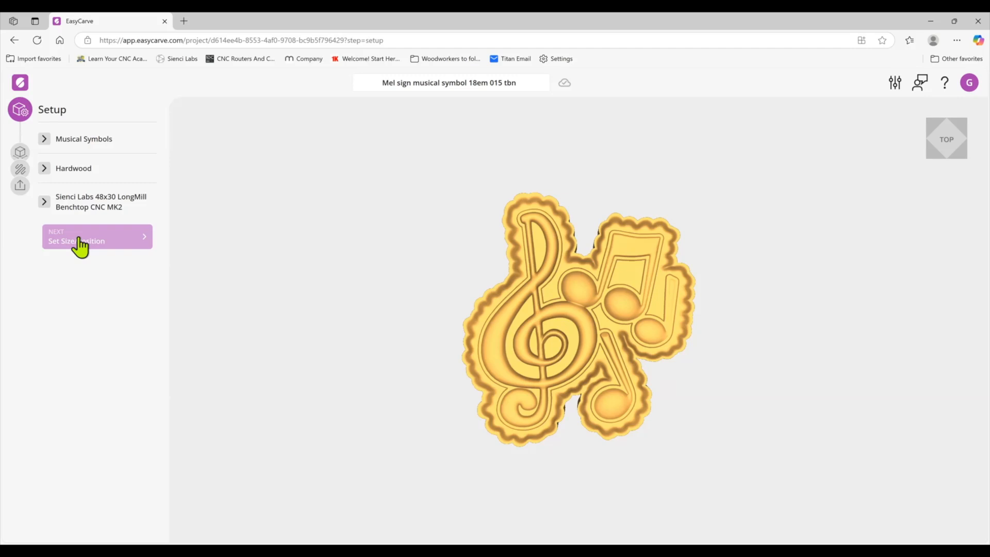
{"action": "left_click", "coordinate": [79, 237]}
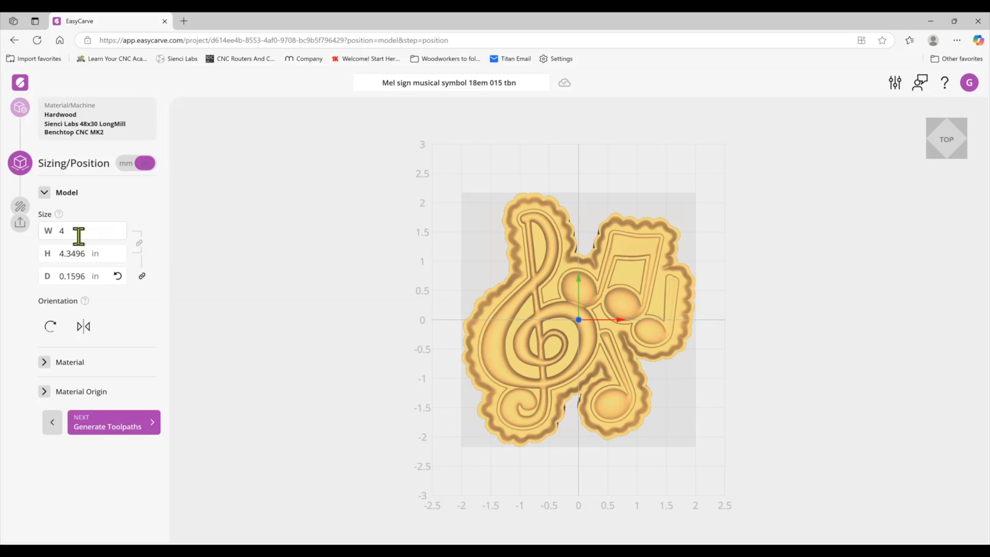
{"action": "left_click", "coordinate": [81, 232]}
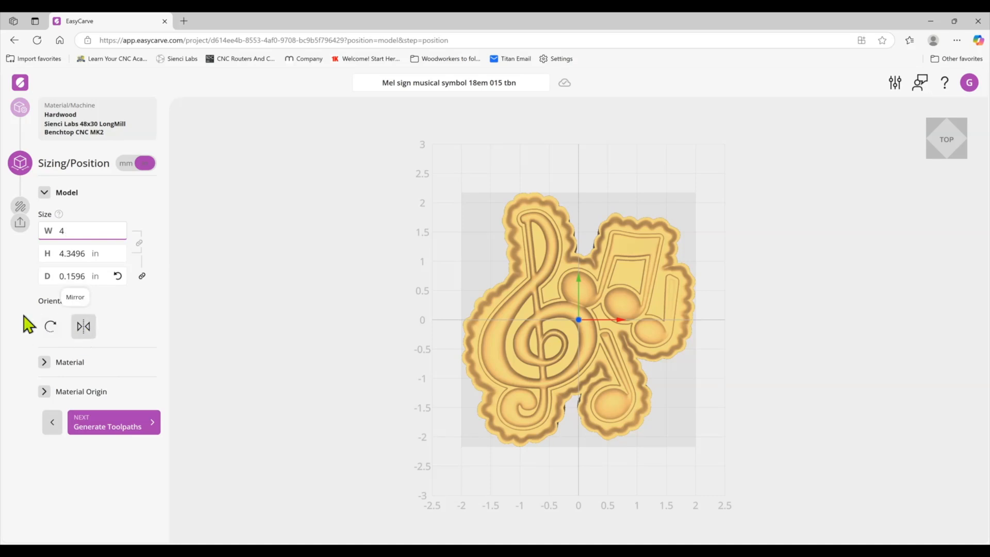
- Review the material thickness, the model's position in the material, and the material origin and offset settings
{"action": "left_click", "coordinate": [45, 367]}
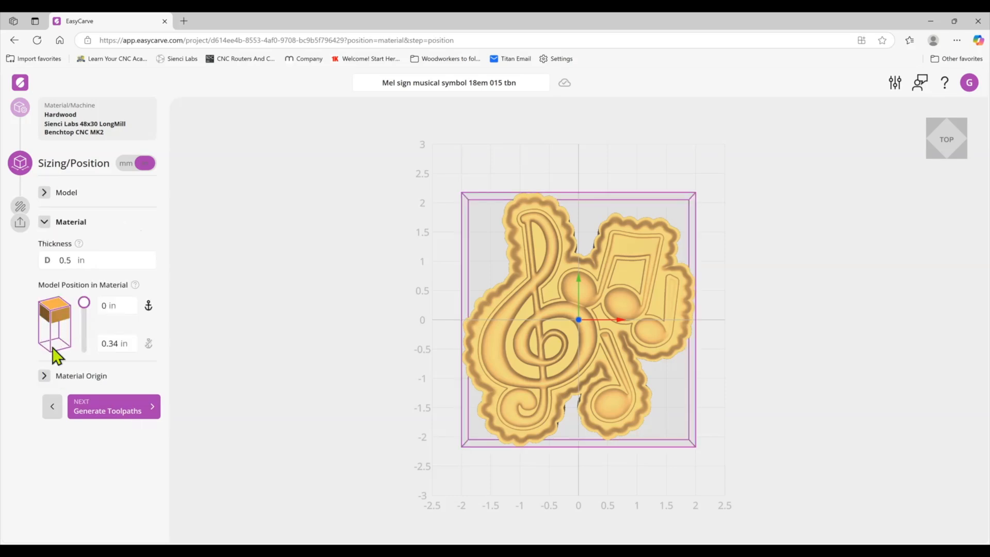
{"action": "left_click", "coordinate": [108, 266]}
{"action": "mouse_move", "coordinate": [85, 303]}
{"action": "left_mouse_down"}
{"action": "mouse_move", "coordinate": [84, 356]}
{"action": "mouse_move", "coordinate": [89, 298]}
{"action": "left_mouse_up"}
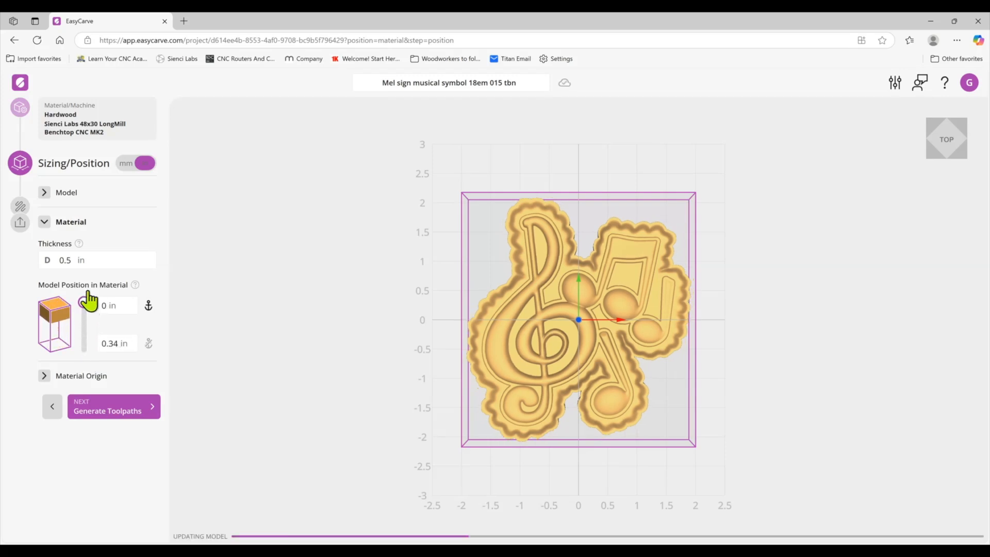
{"action": "left_click", "coordinate": [45, 377]}
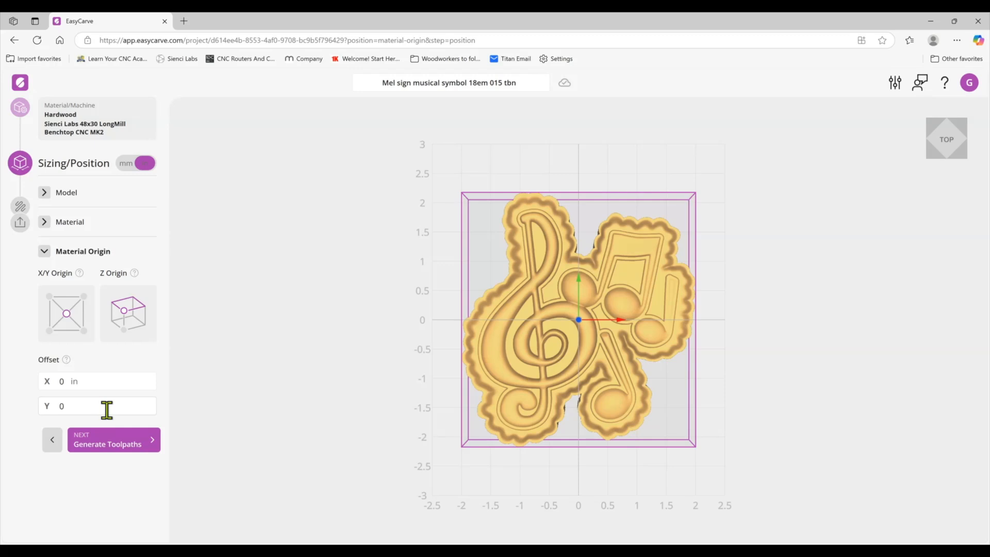
- Proceed to the roughing toolpath and view the tool types available for a new tool without adding one
{"action": "left_click", "coordinate": [114, 446]}
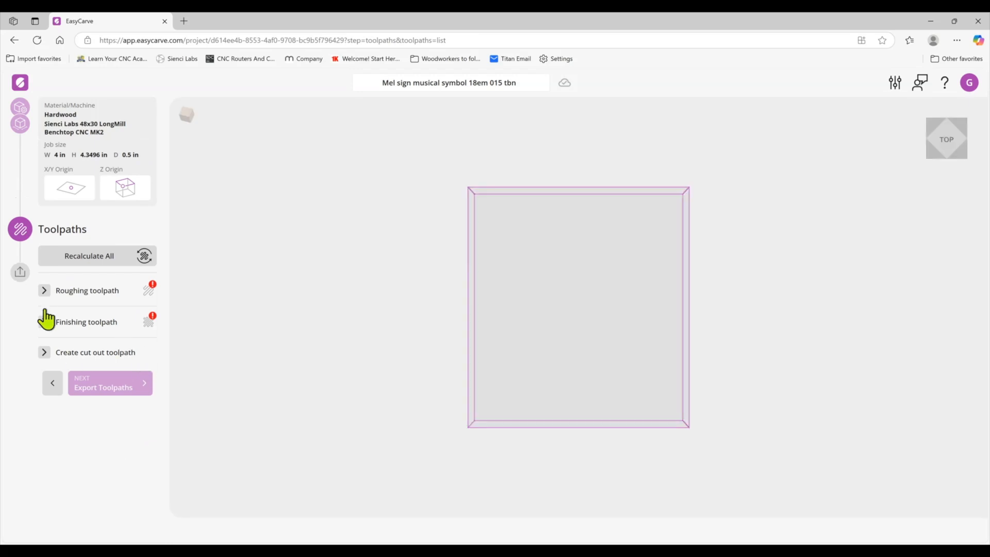
{"action": "left_click", "coordinate": [45, 290]}
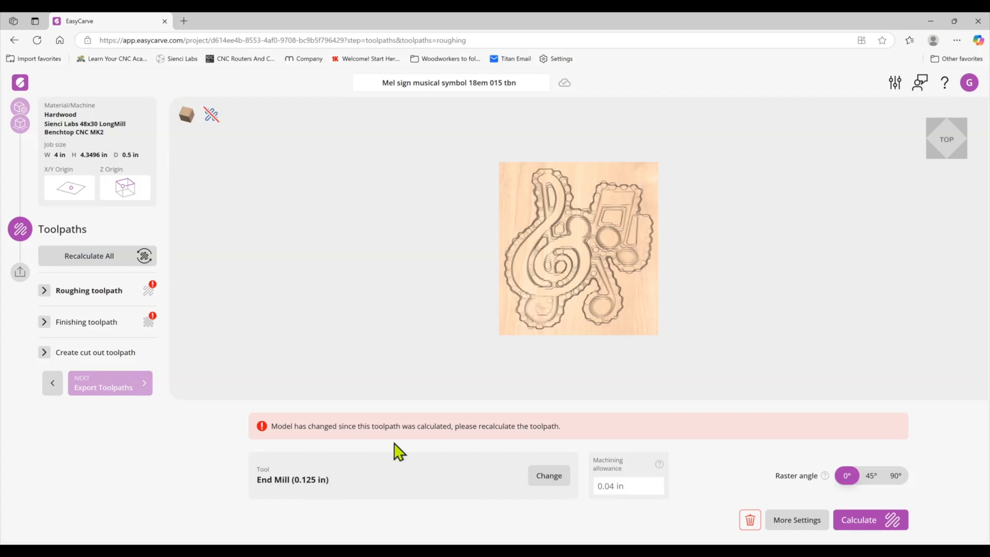
{"action": "left_click", "coordinate": [549, 477]}
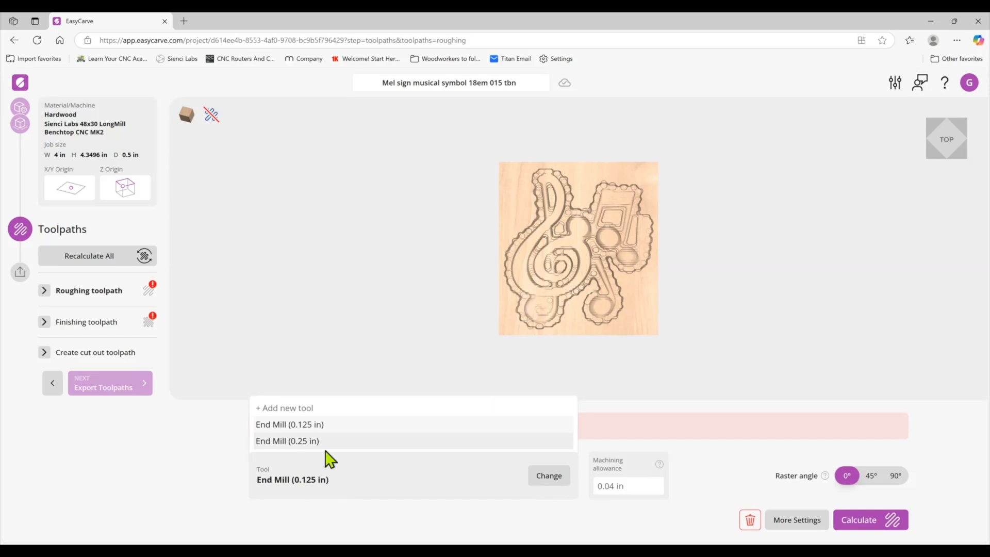
{"action": "left_click", "coordinate": [303, 409]}
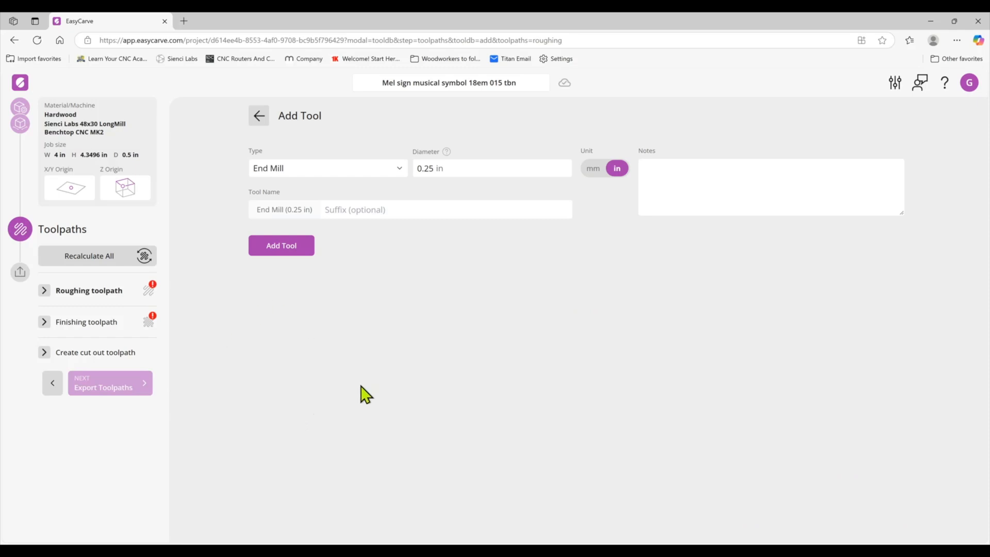
{"action": "left_click", "coordinate": [399, 169]}
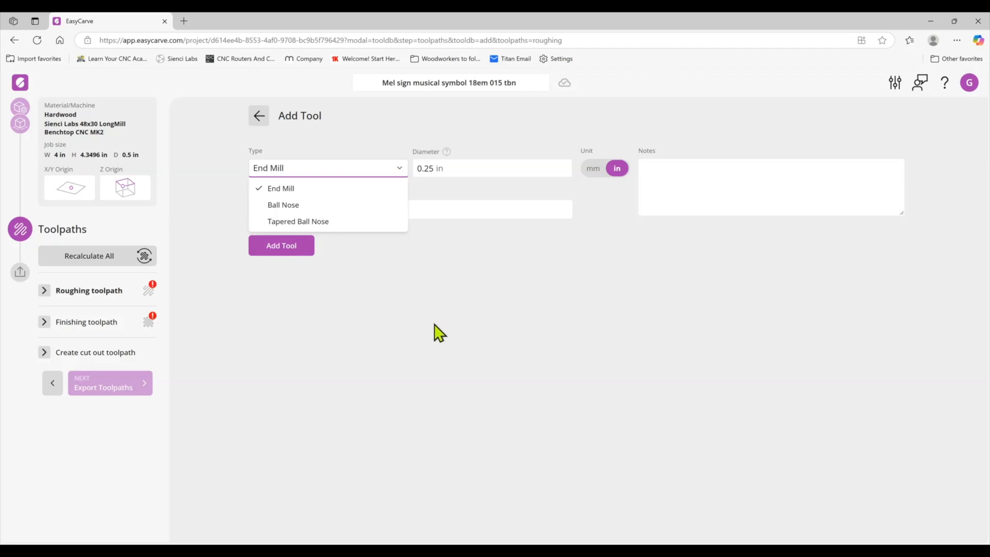
{"action": "left_click", "coordinate": [257, 119]}
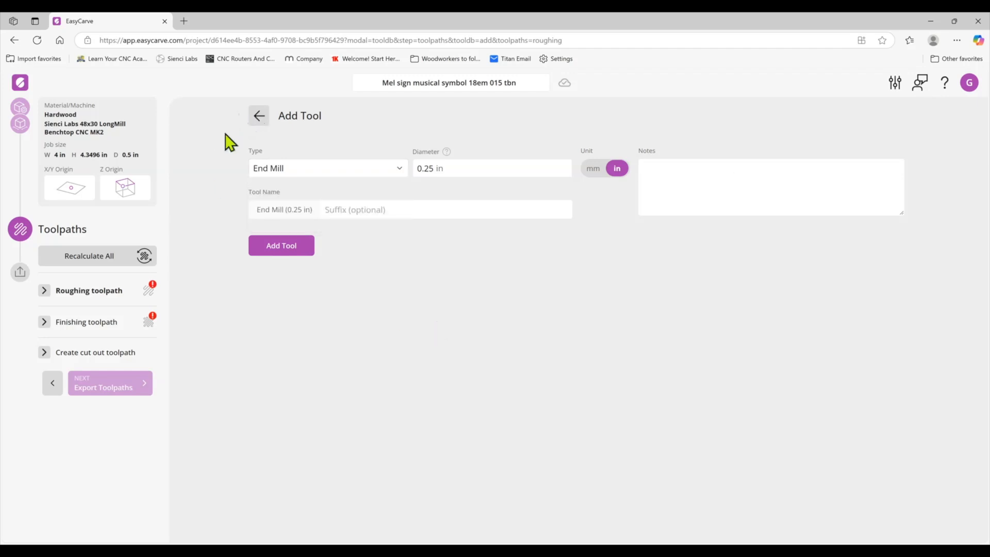
{"action": "left_click", "coordinate": [260, 119]}
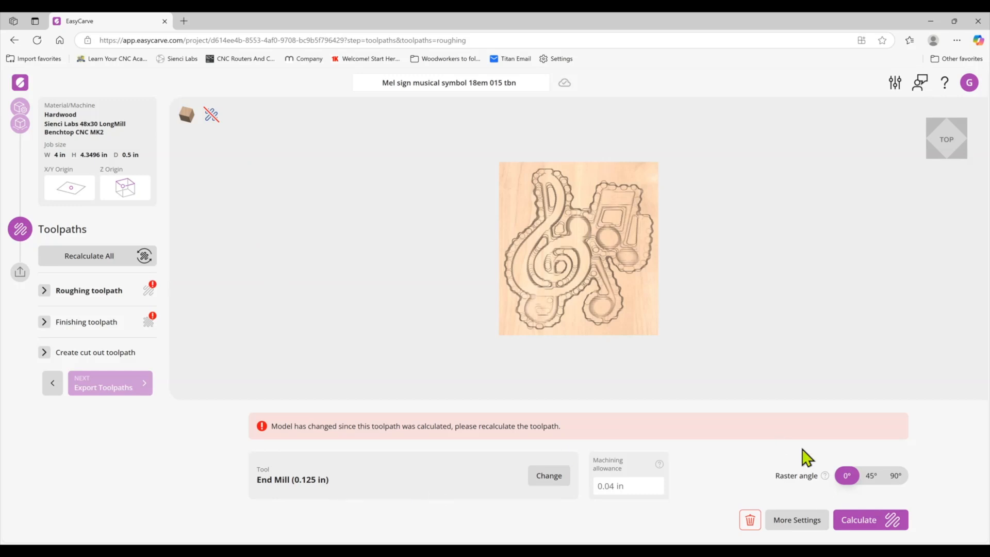
- Review the roughing toolpath's cutting parameters, feeds and machining allowance, and recalculate it with the 0.125 in end mill
{"action": "left_click", "coordinate": [811, 522]}
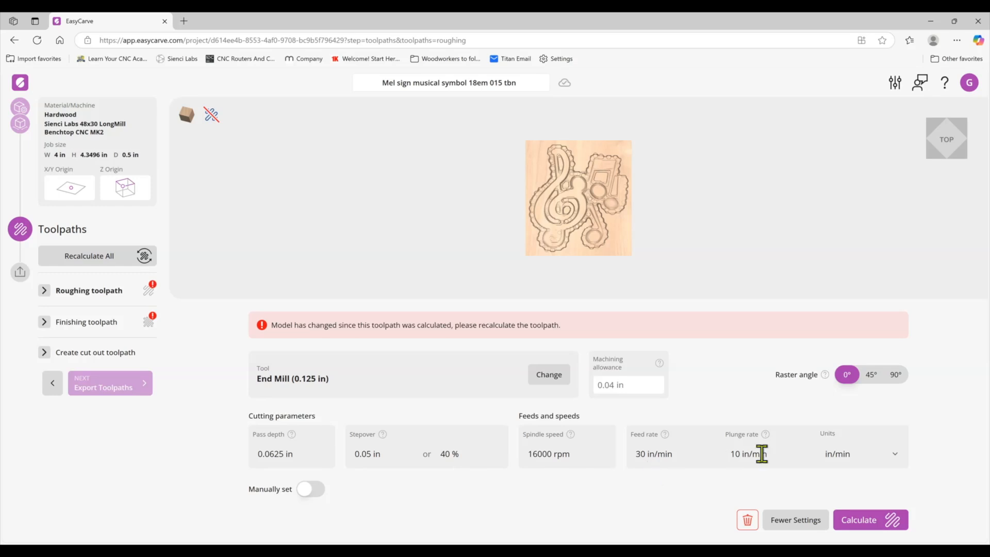
{"action": "left_click", "coordinate": [318, 490]}
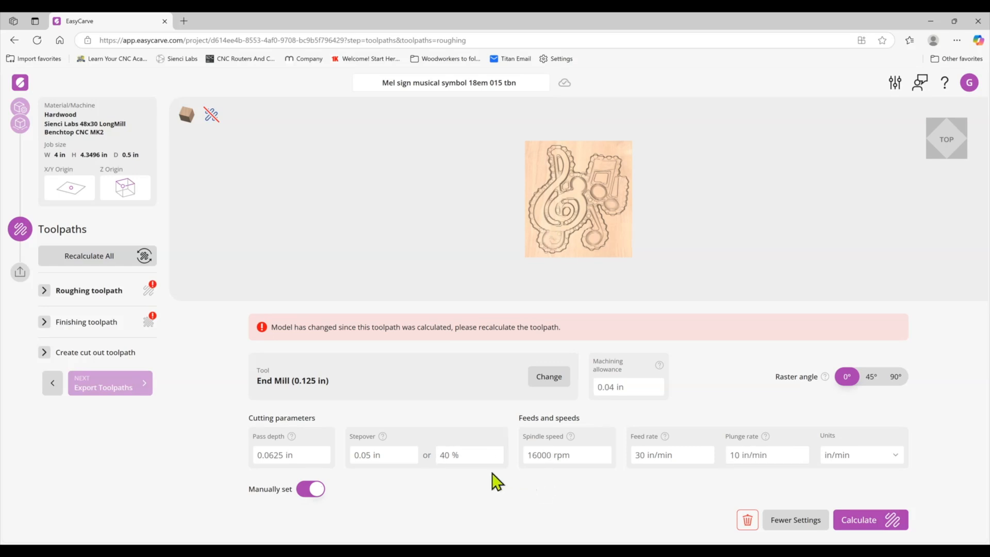
{"action": "left_click", "coordinate": [306, 497]}
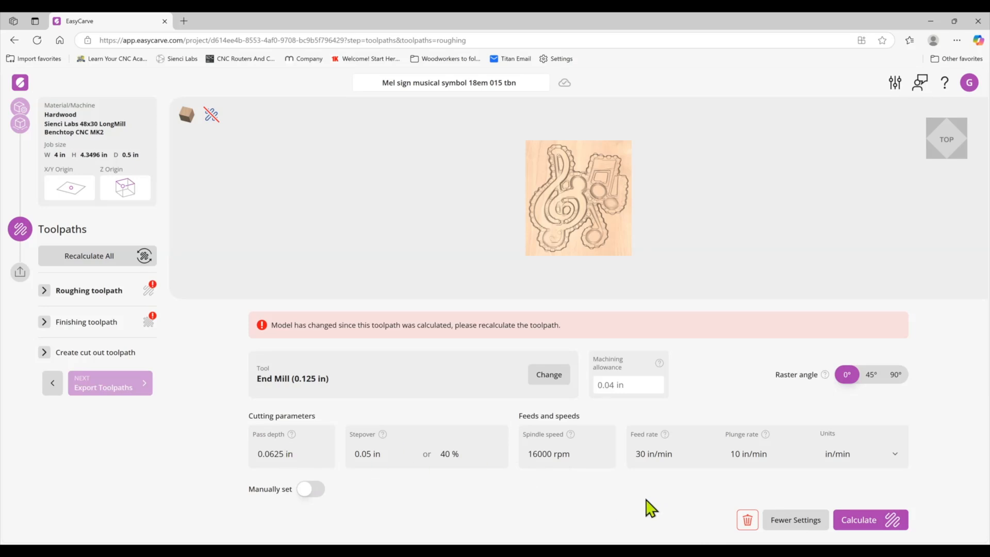
{"action": "left_click", "coordinate": [639, 385]}
{"action": "left_click", "coordinate": [862, 530]}
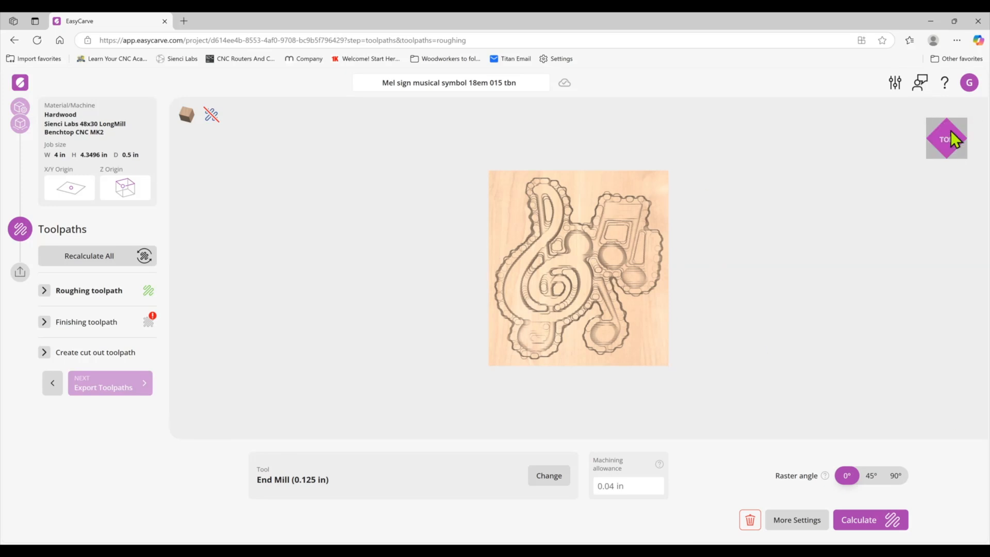
{"action": "left_click", "coordinate": [946, 149]}
{"action": "mouse_move", "coordinate": [948, 146]}
{"action": "left_mouse_down"}
{"action": "mouse_move", "coordinate": [950, 107]}
{"action": "mouse_move", "coordinate": [961, 161]}
{"action": "mouse_move", "coordinate": [946, 142]}
{"action": "left_mouse_up"}
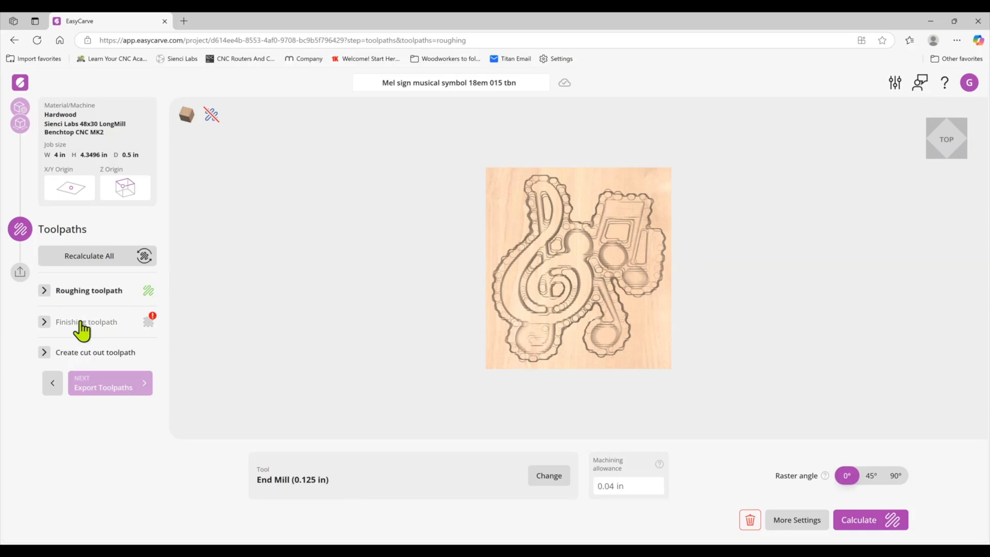
- Review the finishing toolpath's stepover, feeds and speeds, and recalculate it with the 0.25 in, 10°, 0.015 in Tapered Ball Nose
{"action": "left_click", "coordinate": [81, 323]}
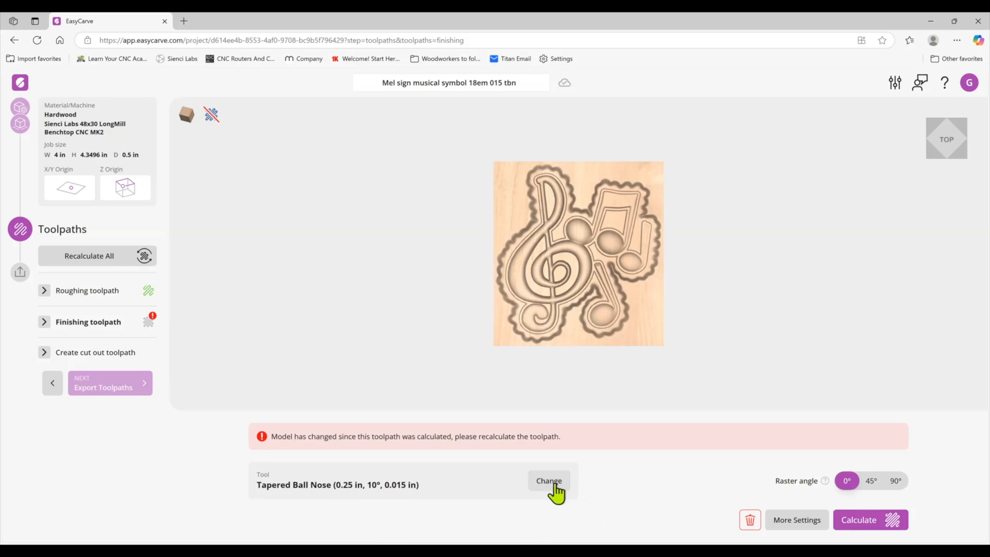
{"action": "left_click", "coordinate": [794, 523]}
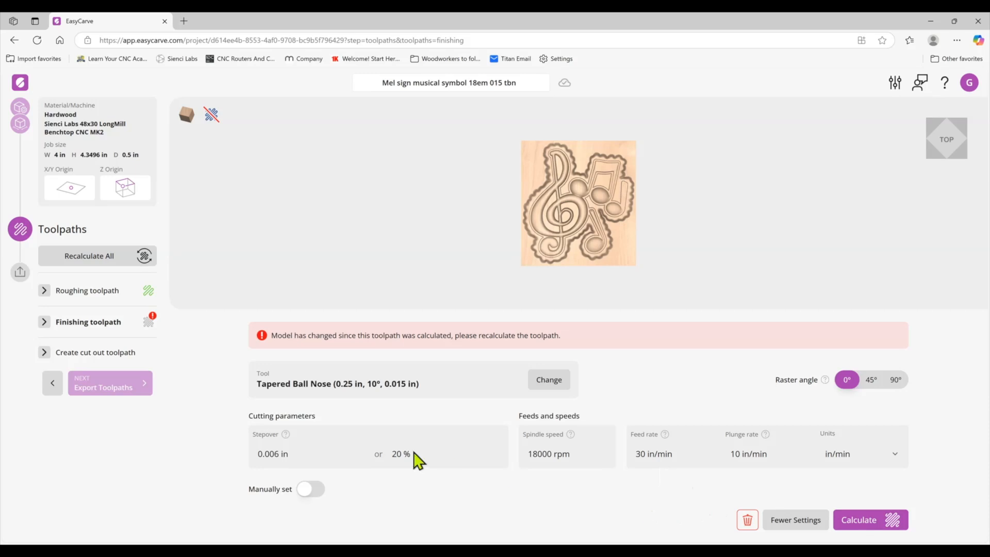
{"action": "left_click", "coordinate": [883, 521]}
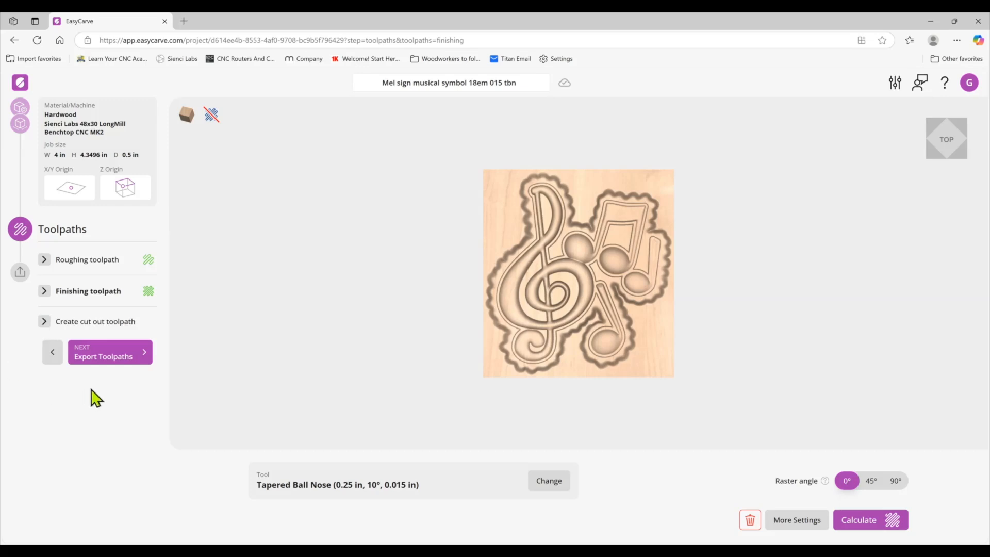
- Export the musical symbol's roughing and finishing toolpaths with the Grbl (inch) (*.gcode) post-processor, repeating the export once
{"action": "left_click", "coordinate": [108, 359]}
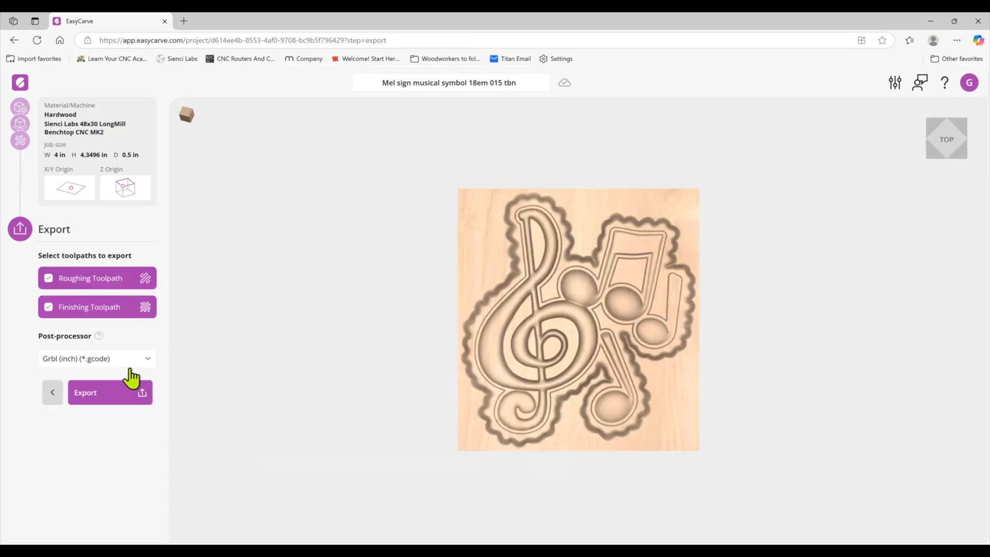
{"action": "left_click", "coordinate": [149, 361]}
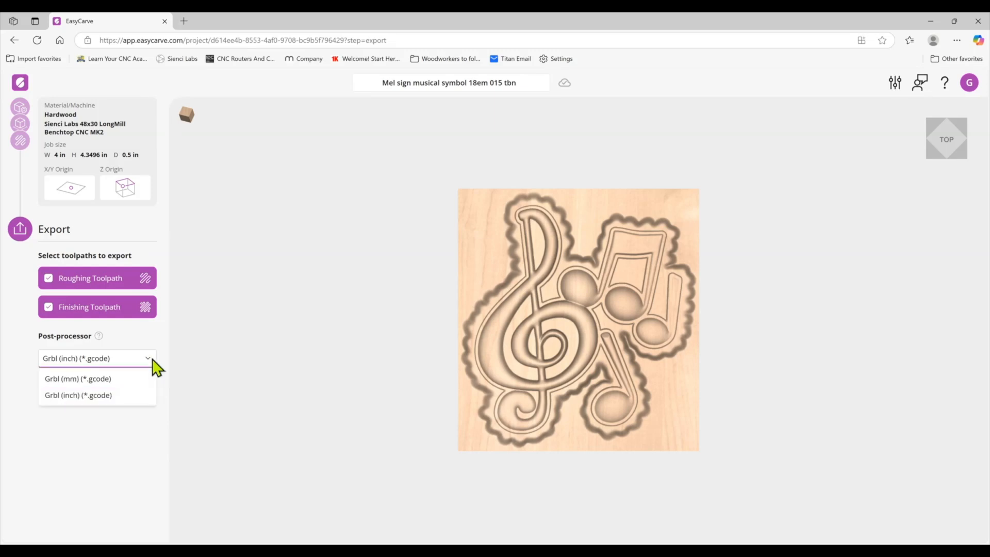
{"action": "left_click", "coordinate": [149, 361]}
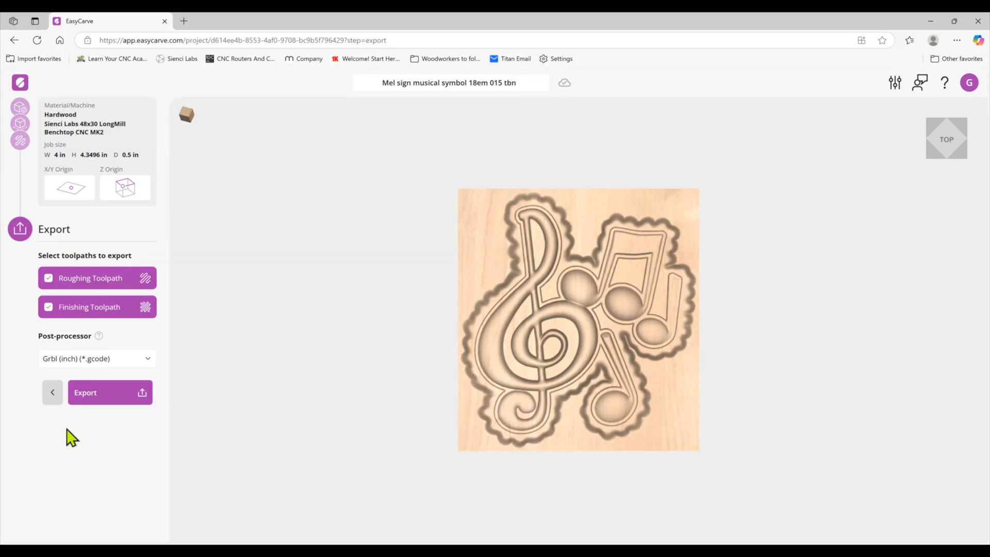
{"action": "left_click", "coordinate": [92, 394]}
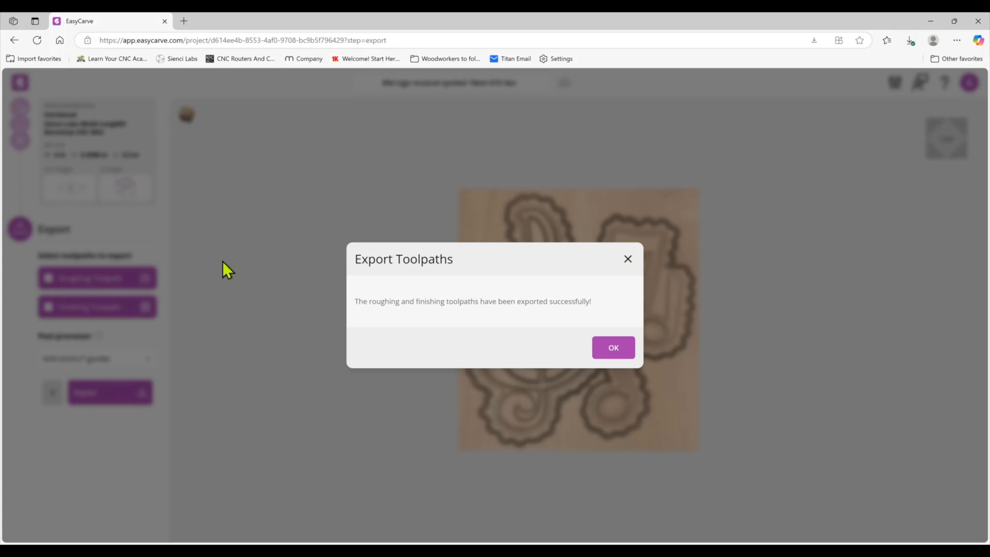
{"action": "left_click", "coordinate": [609, 358]}
{"action": "left_click", "coordinate": [89, 401]}
{"action": "left_click", "coordinate": [615, 348]}
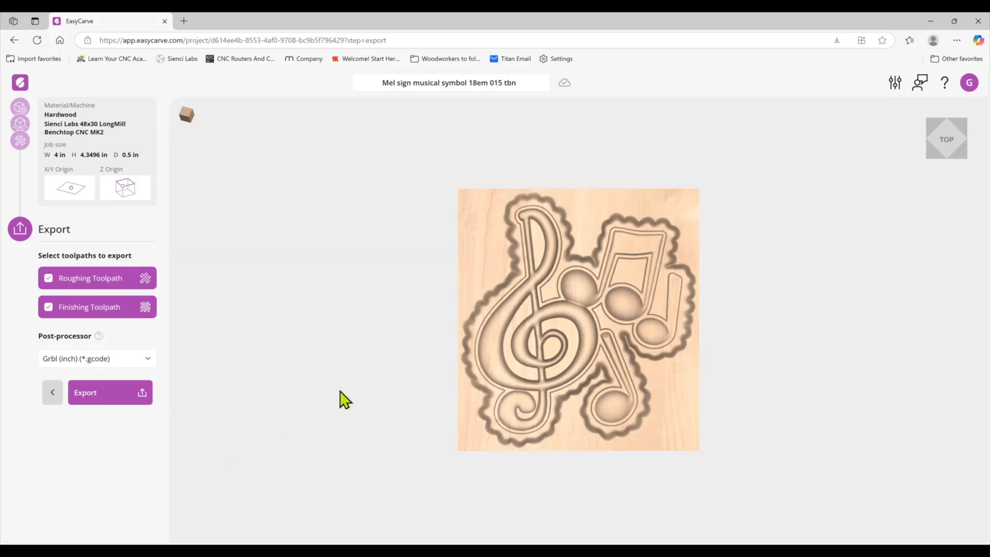
- Open the Travel 18em tbn015 project, return to its setup stage and proceed to sizing and position
{"action": "left_click", "coordinate": [21, 83]}
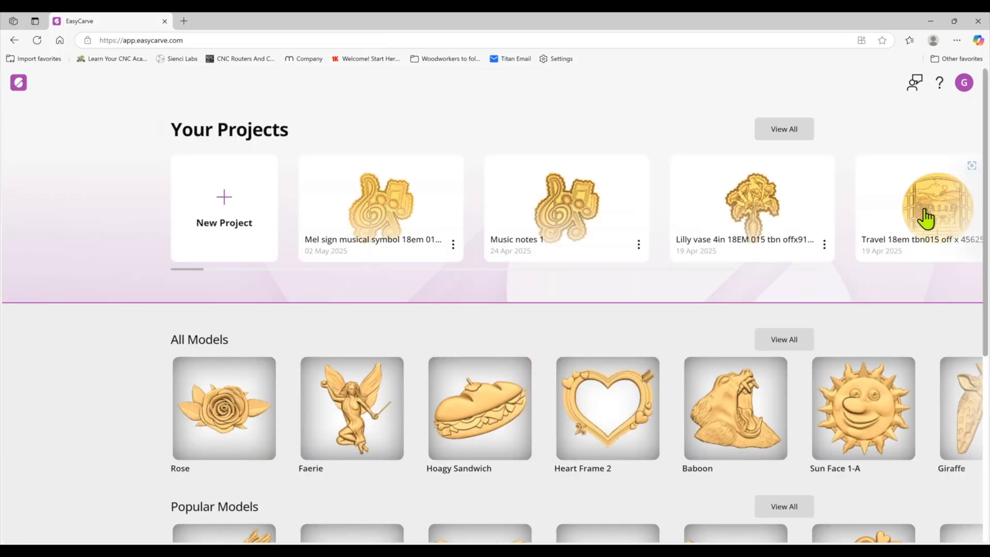
{"action": "left_click", "coordinate": [925, 219]}
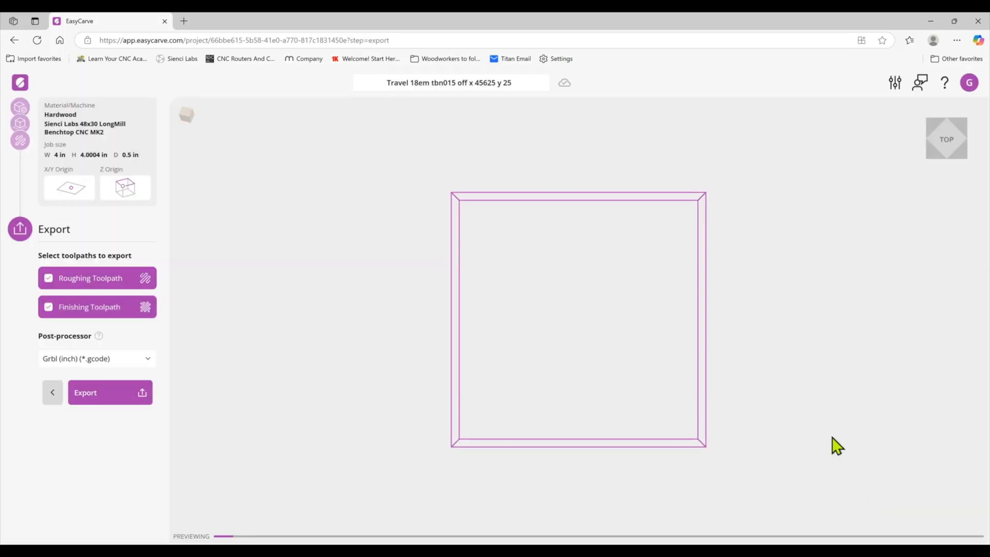
{"action": "left_click", "coordinate": [25, 107]}
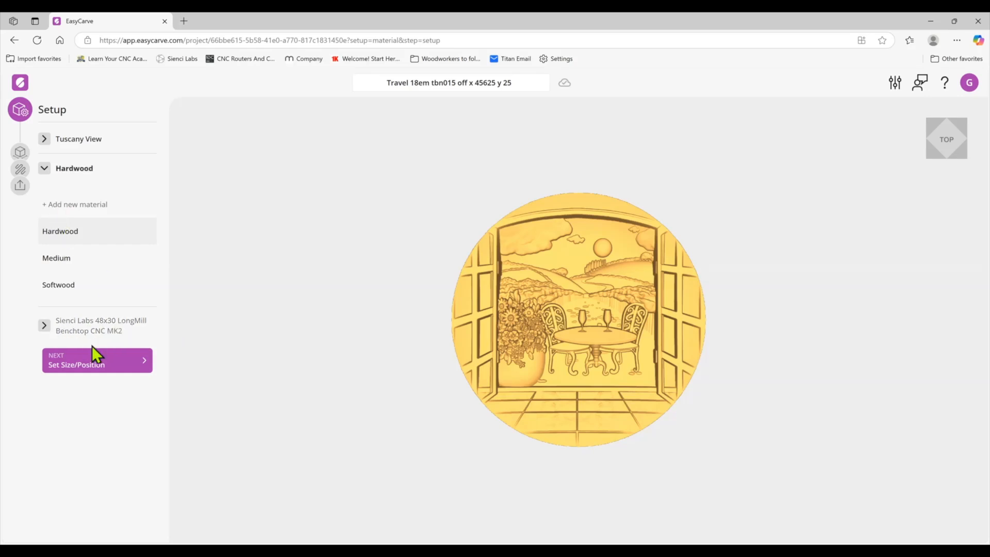
{"action": "left_click", "coordinate": [91, 363]}
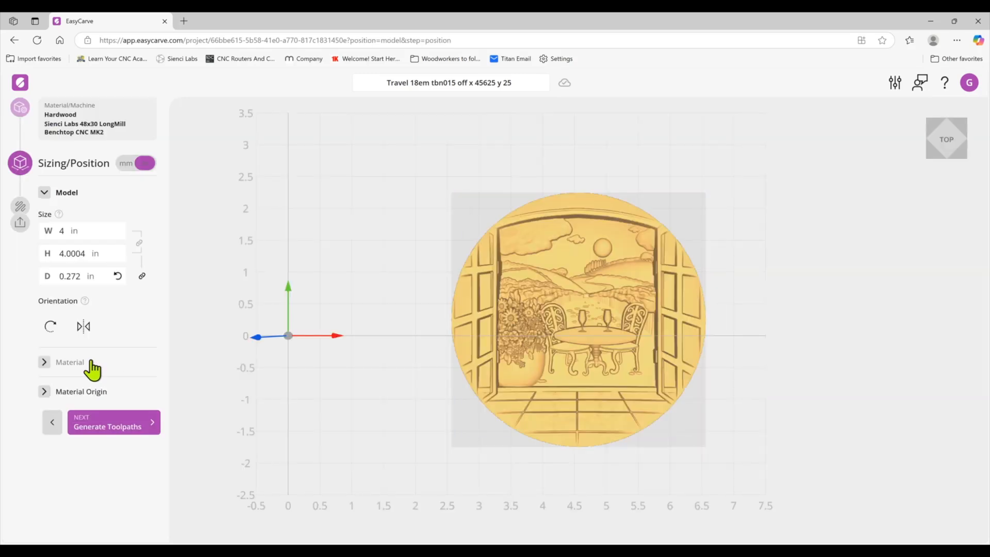
- Review the width, height and depth settings of the Tuscany View model without changing them
{"action": "left_click", "coordinate": [81, 232]}
{"action": "key", "text": "Return"}
{"action": "left_click", "coordinate": [109, 257]}
{"action": "left_click", "coordinate": [106, 283]}
{"action": "key", "text": "Return"}
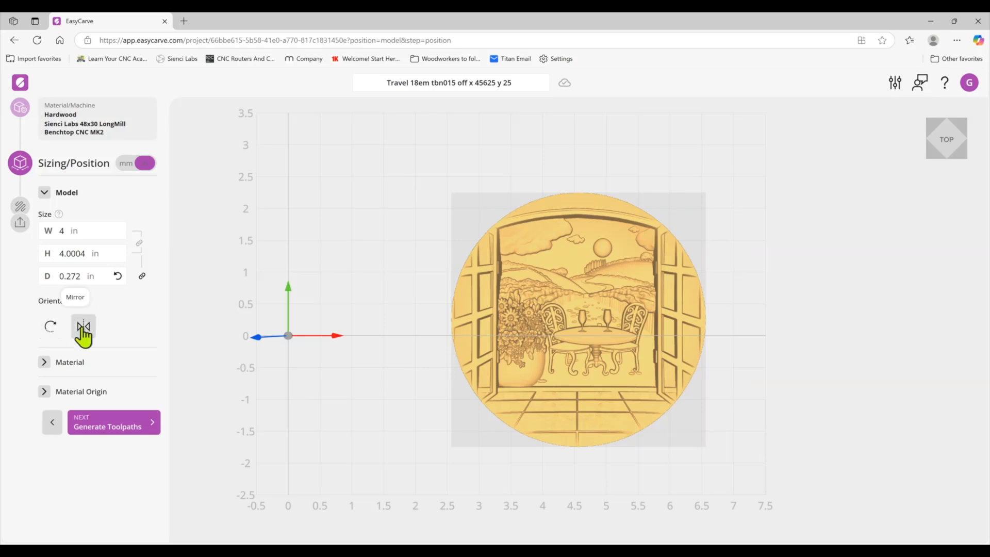
- Review the Tuscany View project's material thickness, model position in the material, and material origin with its offsets
{"action": "left_click", "coordinate": [76, 367]}
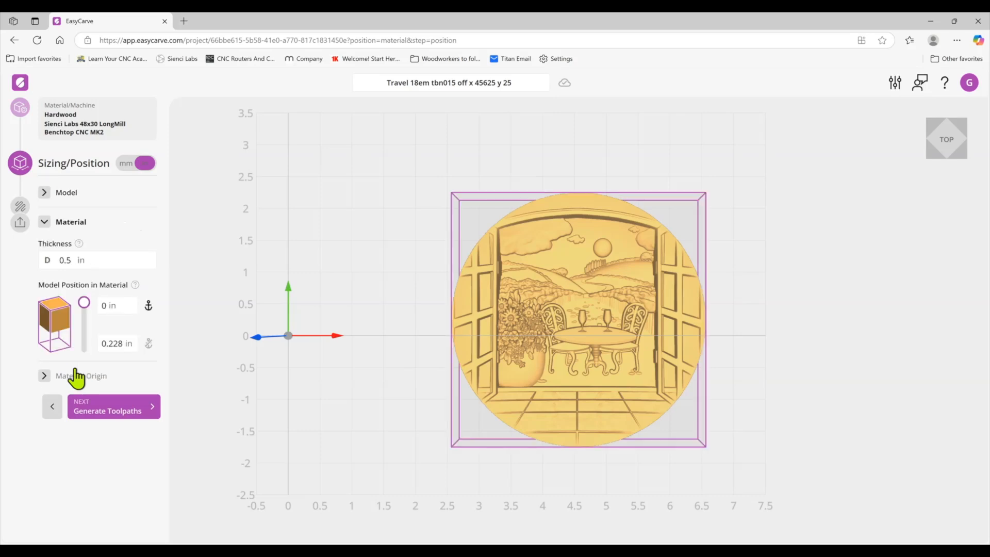
{"action": "left_click", "coordinate": [93, 263]}
{"action": "left_click", "coordinate": [45, 376]}
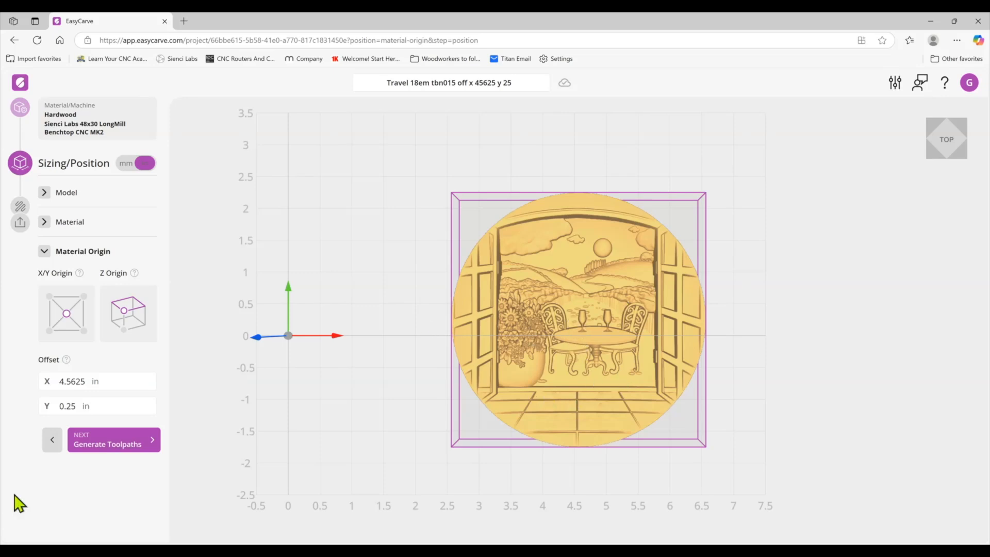
- Proceed to the toolpaths stage and recalculate the Tuscany View roughing toolpath with the 0.125 in end mill
{"action": "left_click", "coordinate": [100, 439]}
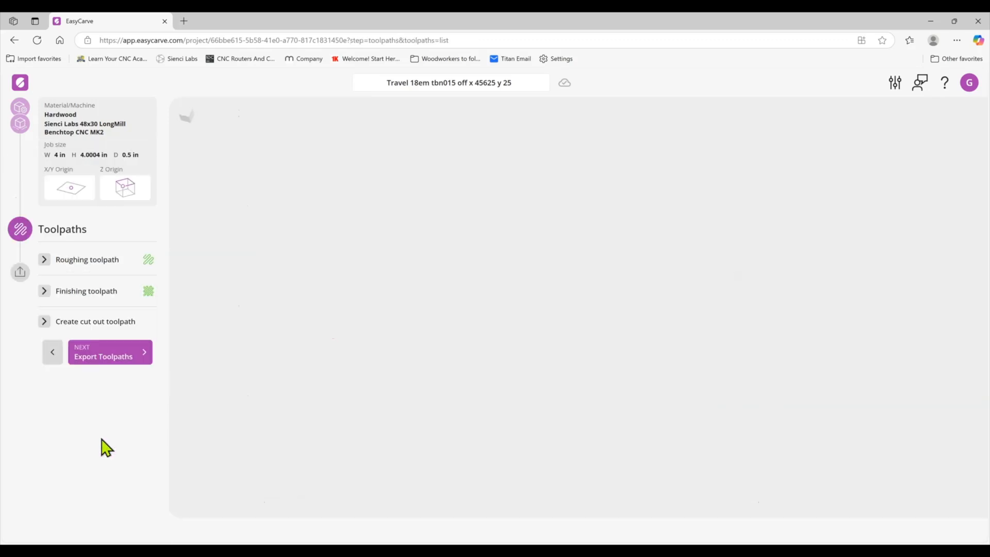
{"action": "left_click", "coordinate": [94, 263]}
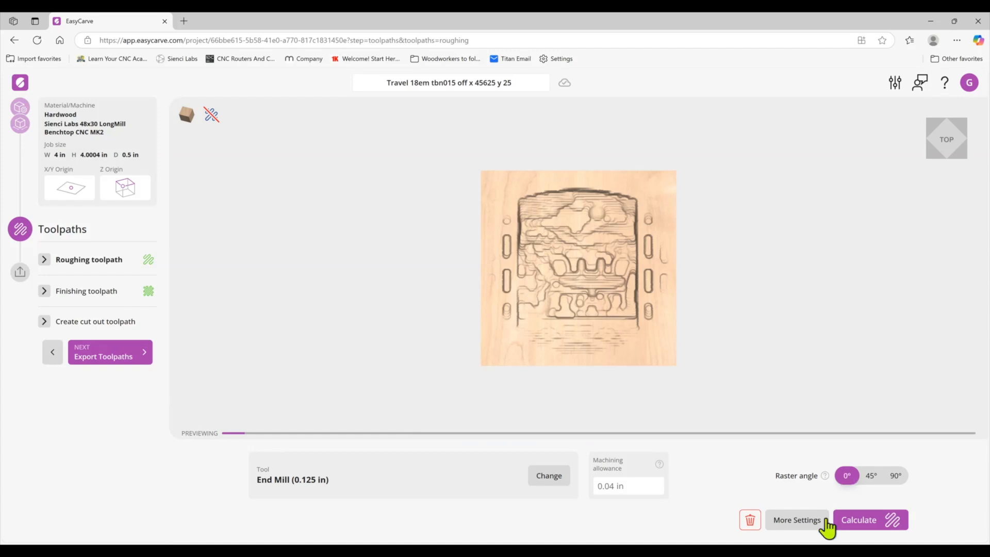
{"action": "left_click", "coordinate": [849, 526]}
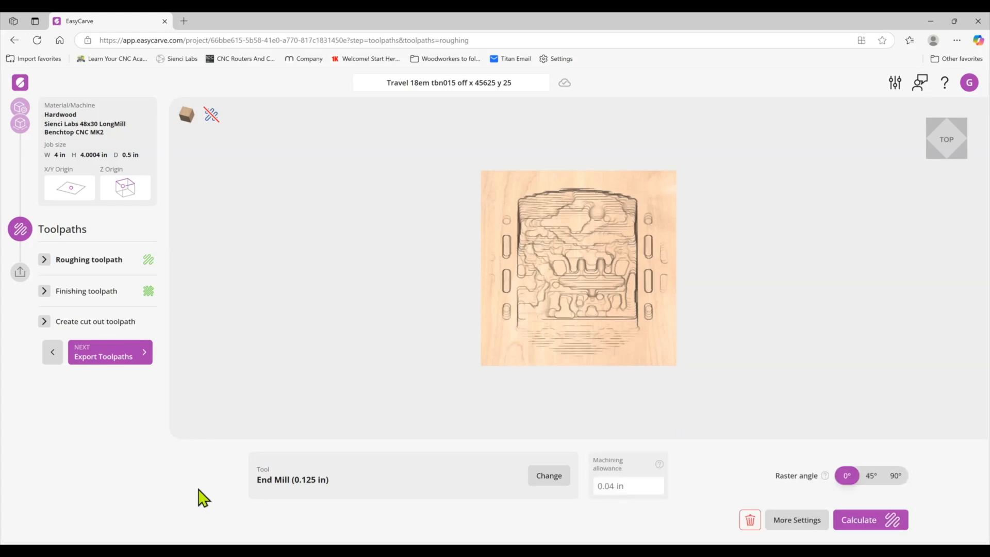
- Recalculate the Tuscany View finishing toolpath with the 0.015 in Tapered Ball Nose and inspect its carving preview from the top
{"action": "left_click", "coordinate": [102, 291]}
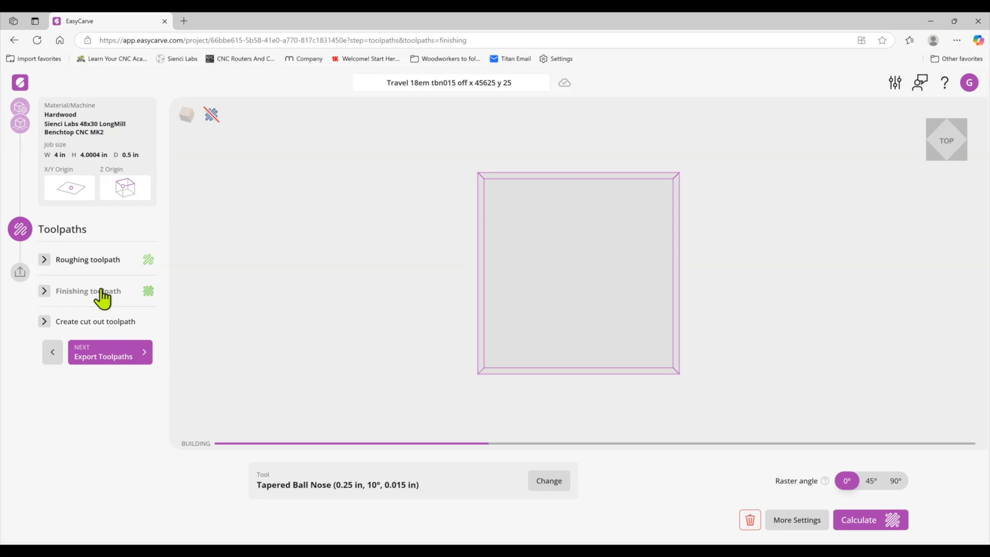
{"action": "left_click", "coordinate": [869, 527]}
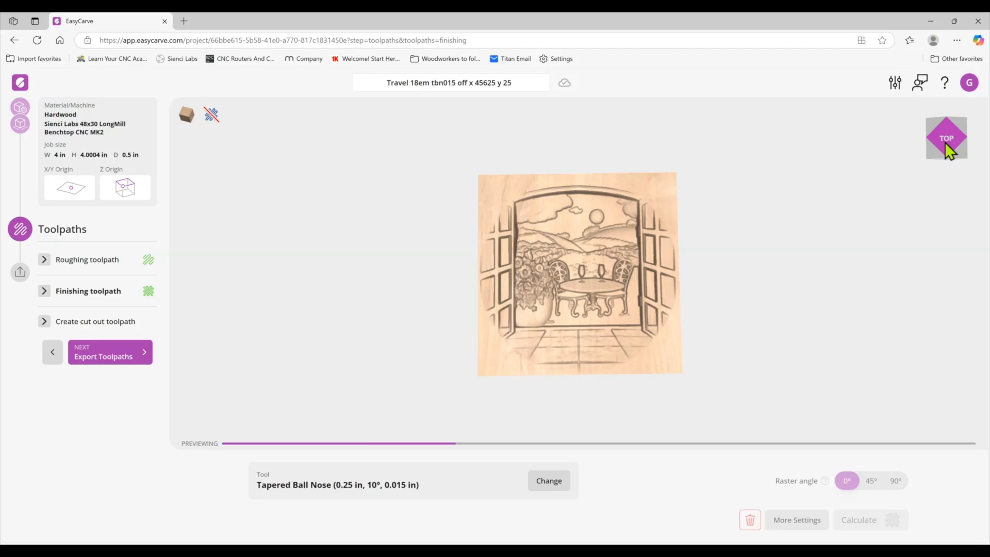
{"action": "left_click_drag", "start_coordinate": [946, 143], "coordinate": [948, 164]}
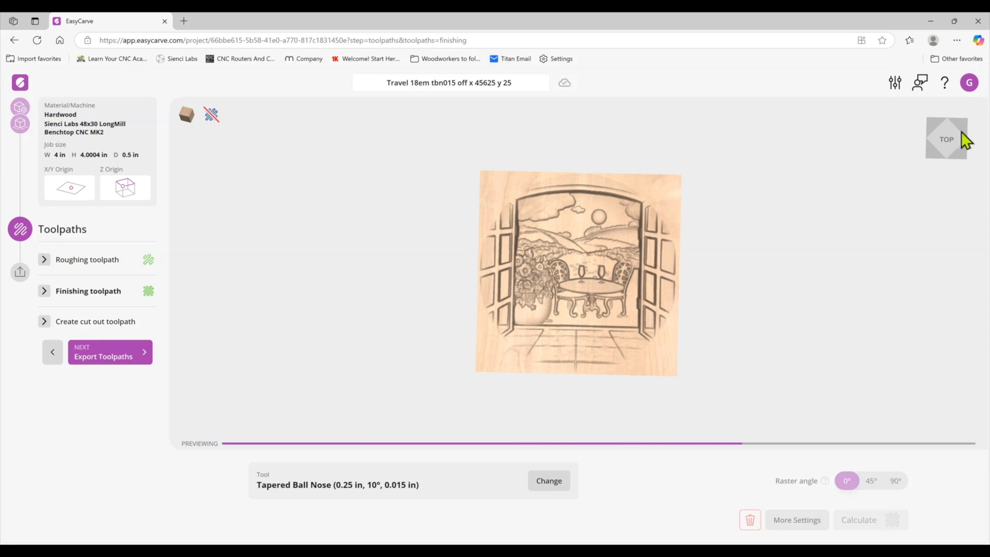
{"action": "left_click", "coordinate": [947, 138]}
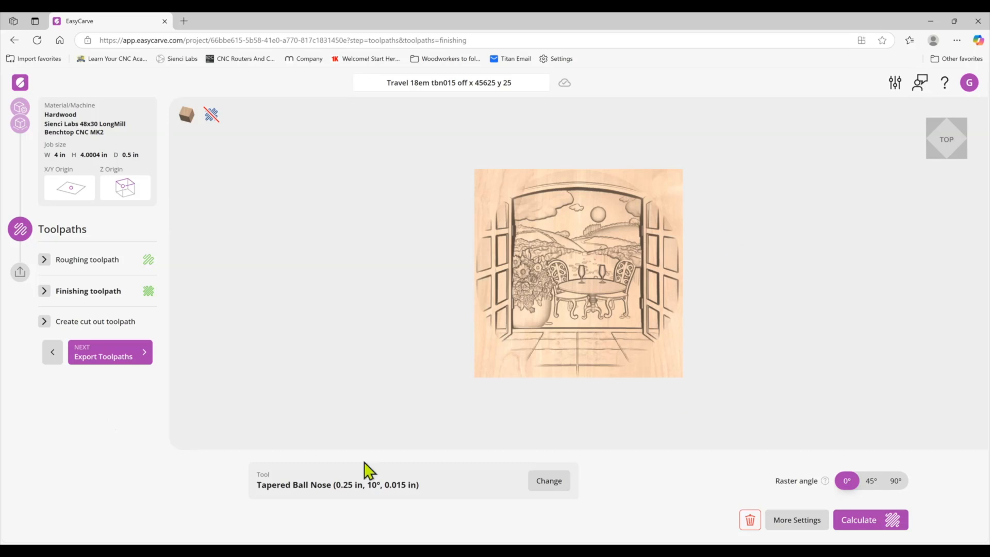
- Export the Tuscany View roughing and finishing toolpaths with the Grbl (inch) post-processor and return to the project overview
{"action": "left_click", "coordinate": [104, 358]}
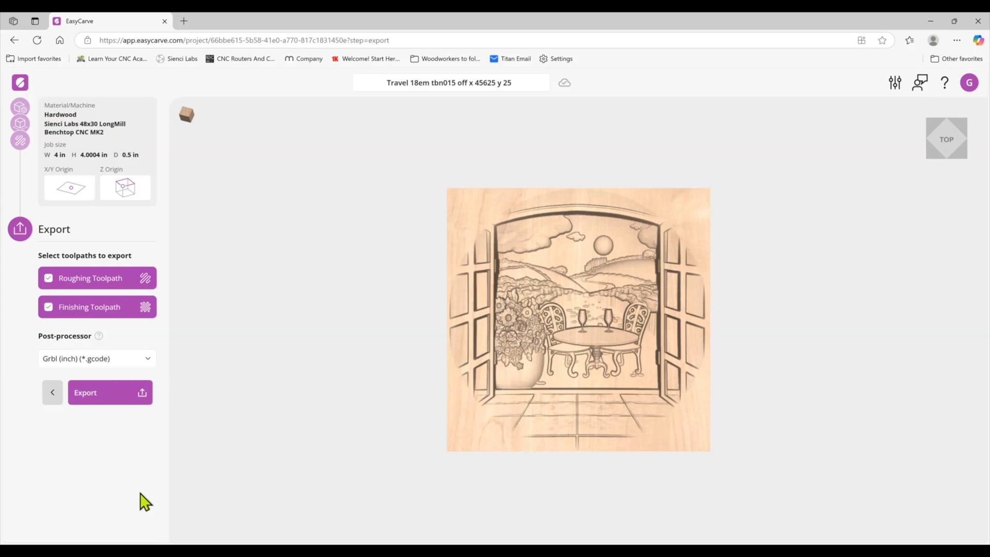
{"action": "left_click", "coordinate": [90, 398]}
{"action": "left_click", "coordinate": [19, 84]}
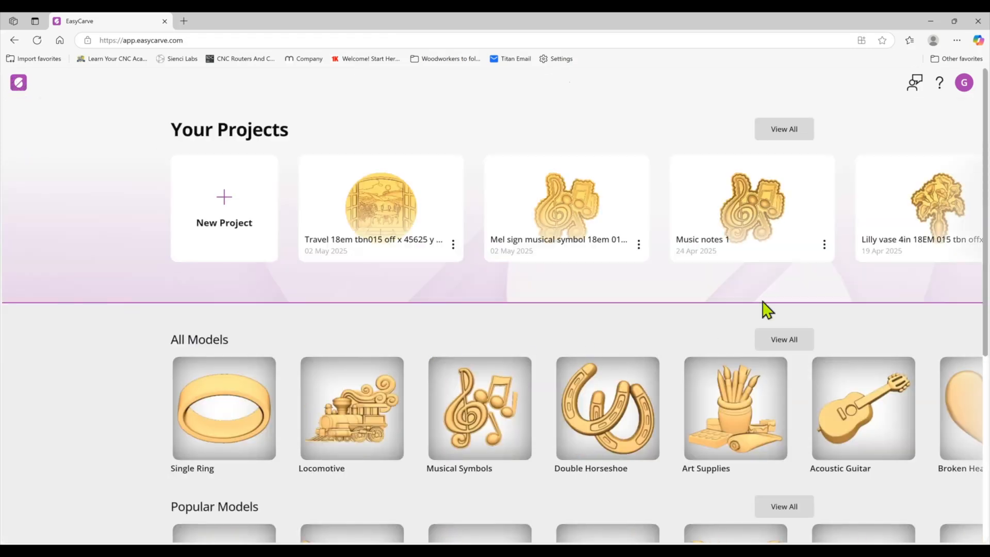
- Open the Lilly vase 4in project, return to its setup stage and proceed to sizing and position
{"action": "left_click", "coordinate": [906, 221]}
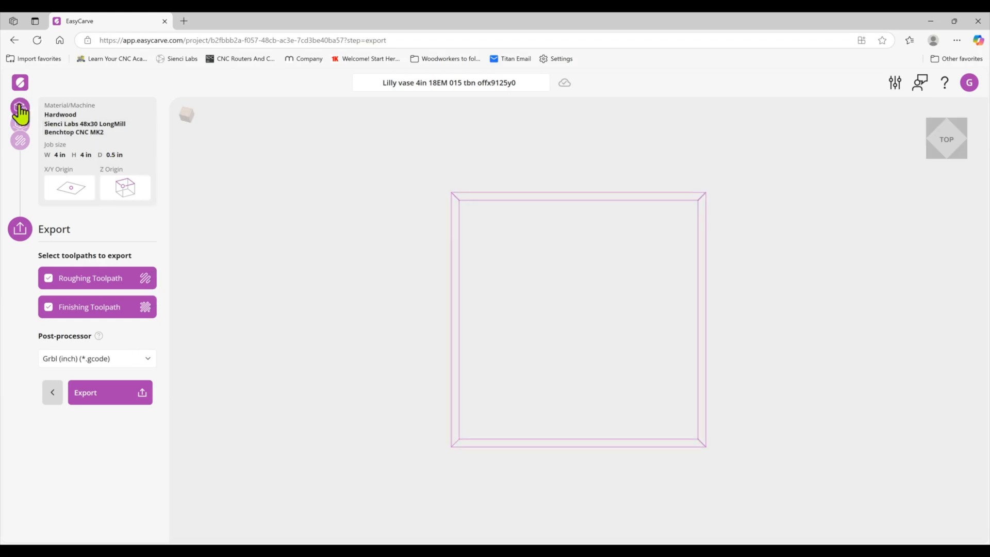
{"action": "left_click", "coordinate": [20, 110]}
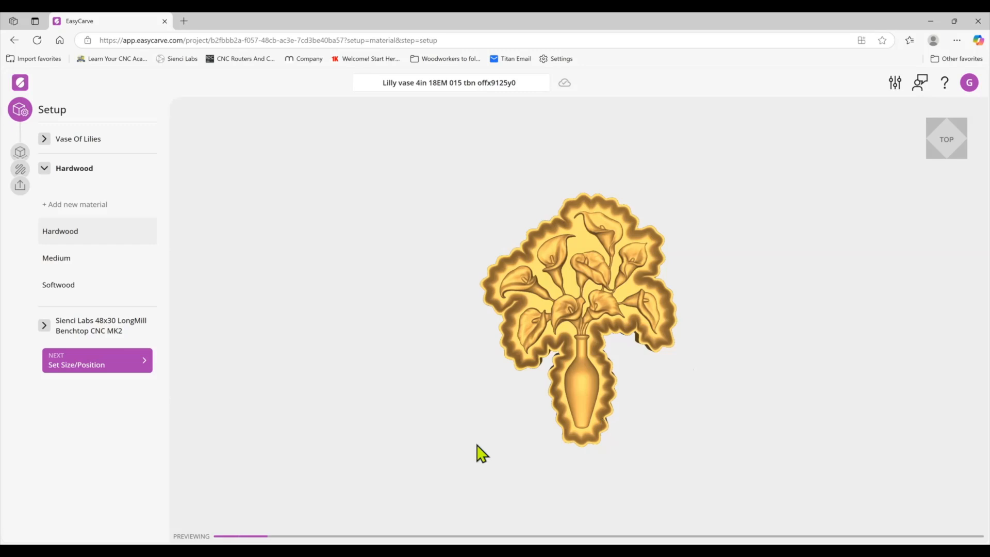
{"action": "left_click", "coordinate": [42, 167]}
{"action": "left_click", "coordinate": [90, 251]}
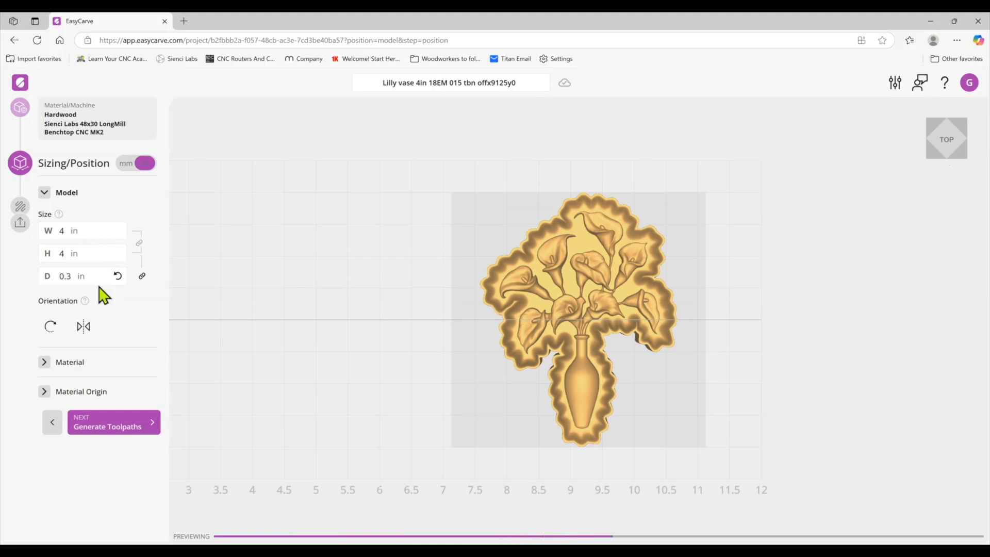
- Review the vase project's material thickness, model position in the material, and X and Y origin offsets
{"action": "left_click", "coordinate": [67, 363]}
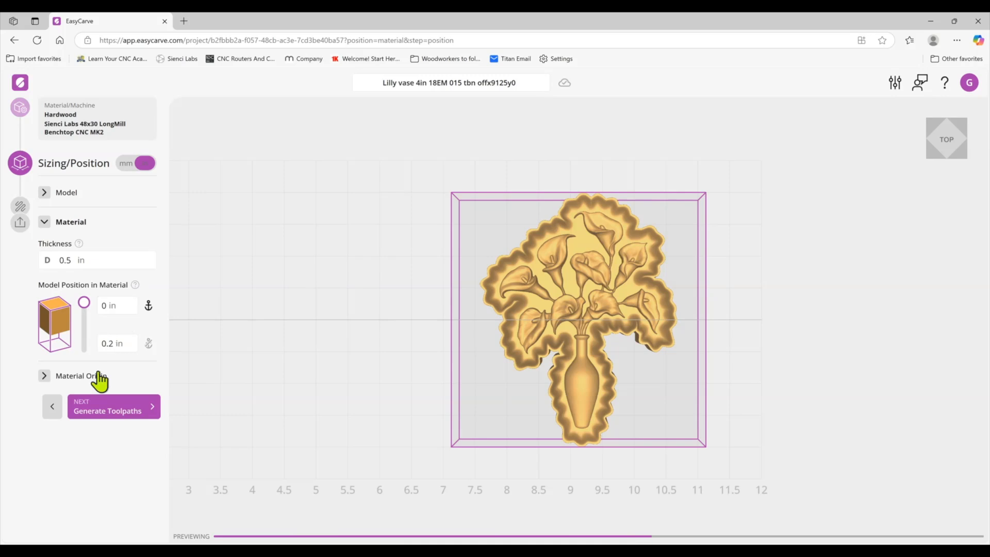
{"action": "left_click", "coordinate": [95, 379]}
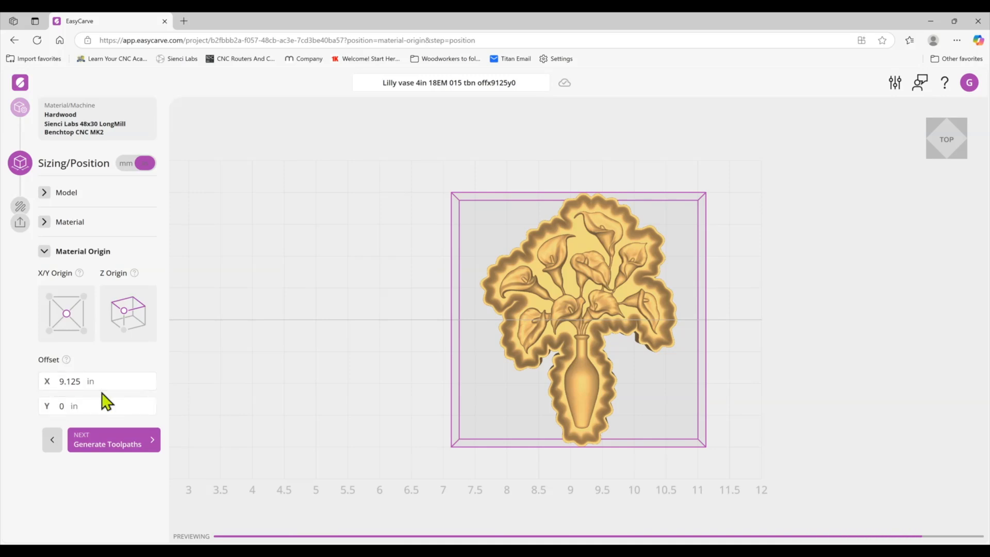
{"action": "left_click", "coordinate": [104, 405]}
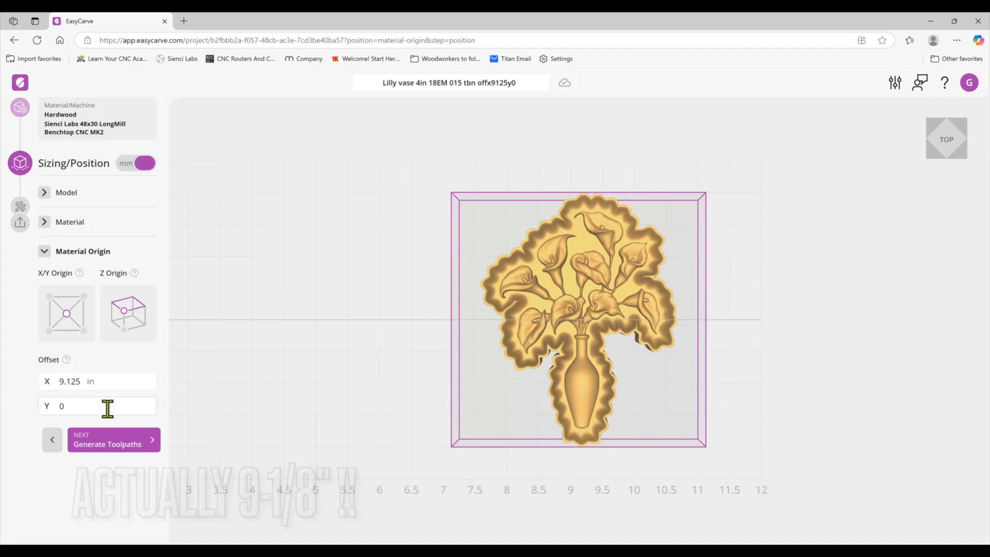
- Check the vase's placement relative to the work origin on the grid and proceed to generating toolpaths
{"action": "left_click", "coordinate": [219, 411]}
{"action": "scroll", "coordinate": [223, 410], "scroll_direction": "up", "scroll_amount": 4}
{"action": "scroll", "coordinate": [227, 410], "scroll_direction": "down", "scroll_amount": 7}
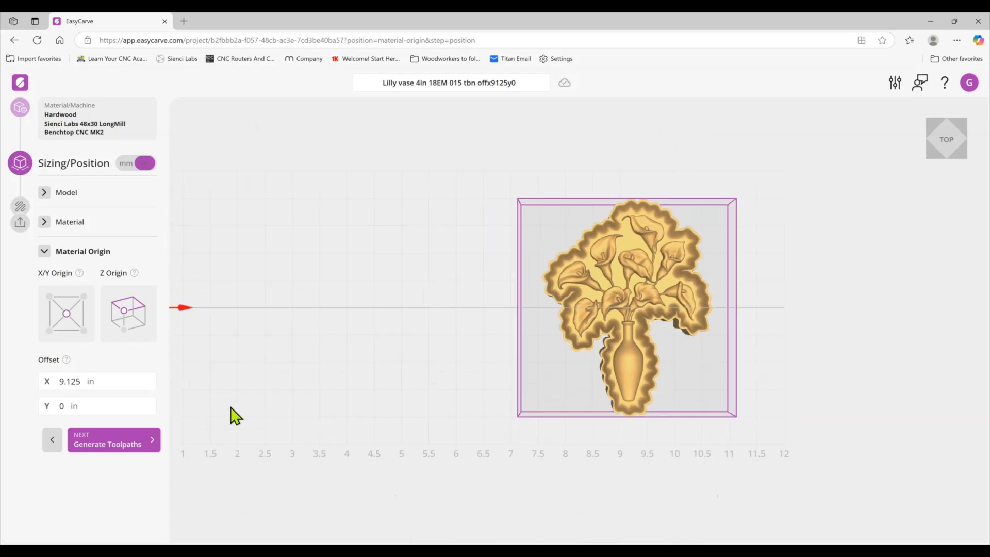
{"action": "scroll", "coordinate": [233, 408], "scroll_direction": "up", "scroll_amount": 1}
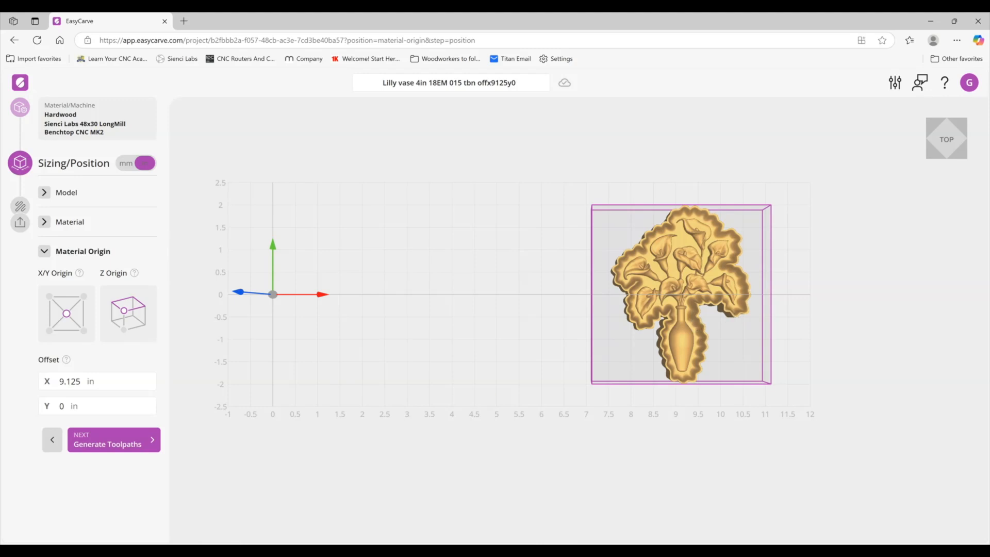
{"action": "left_click", "coordinate": [120, 443]}
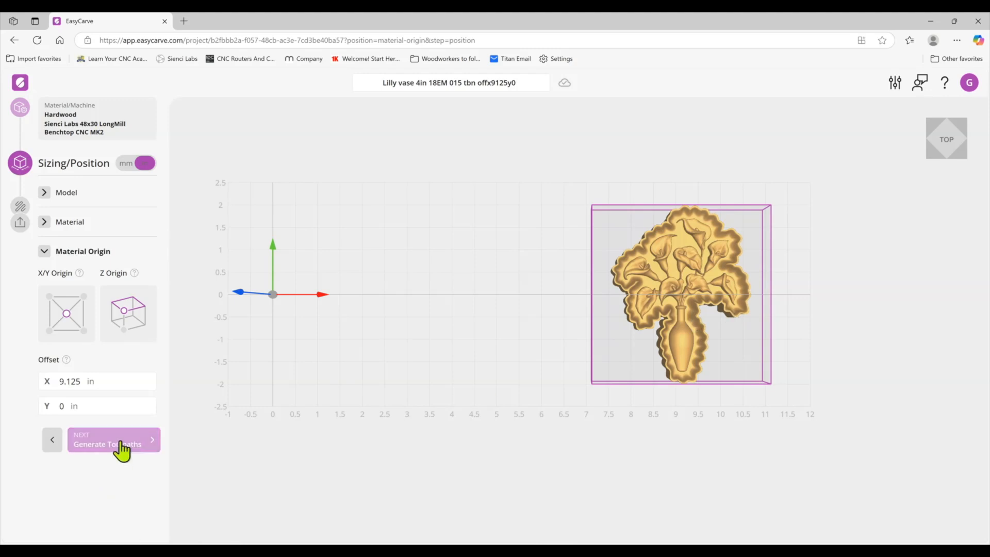